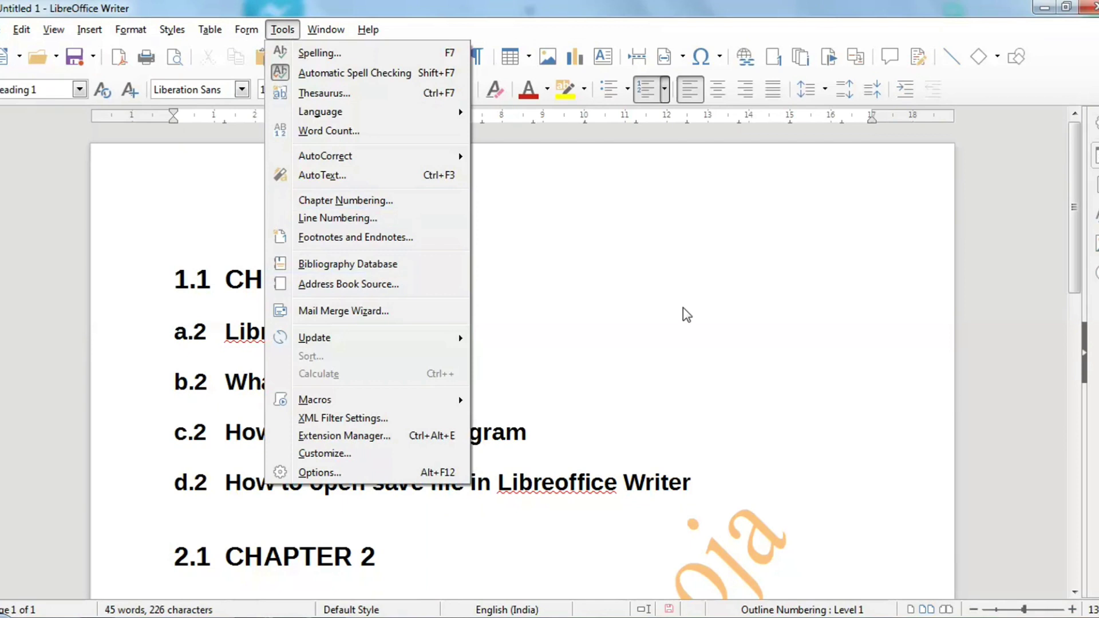
Examine the numbered chapter headings and their lettered subheadings in the Untitled 1 sample document.
key("Escape")
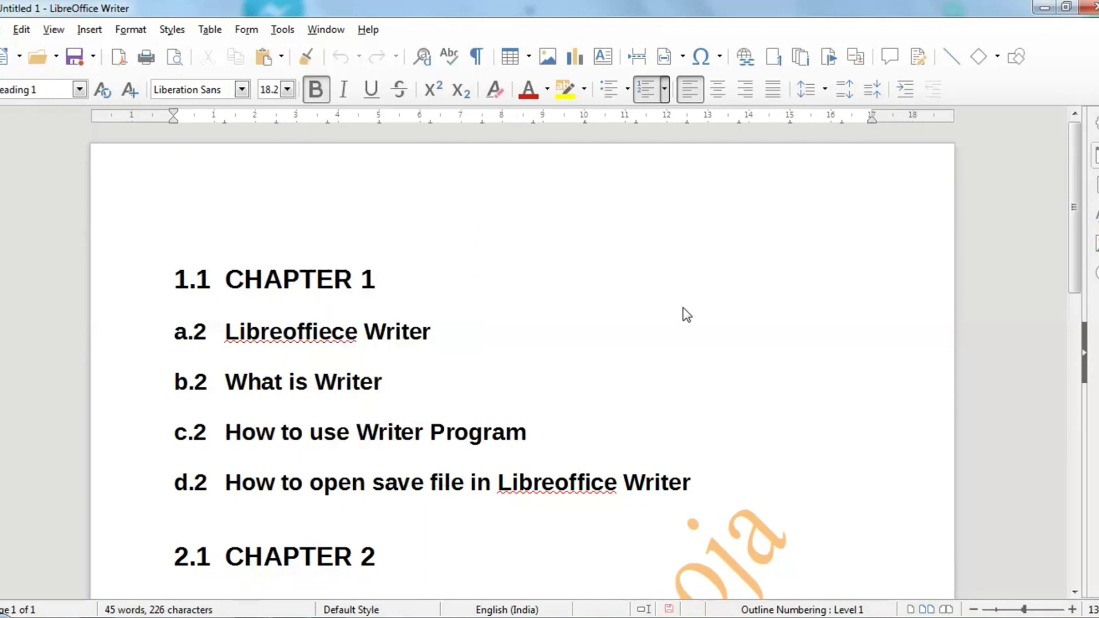
scroll(616, 393, "down", 2)
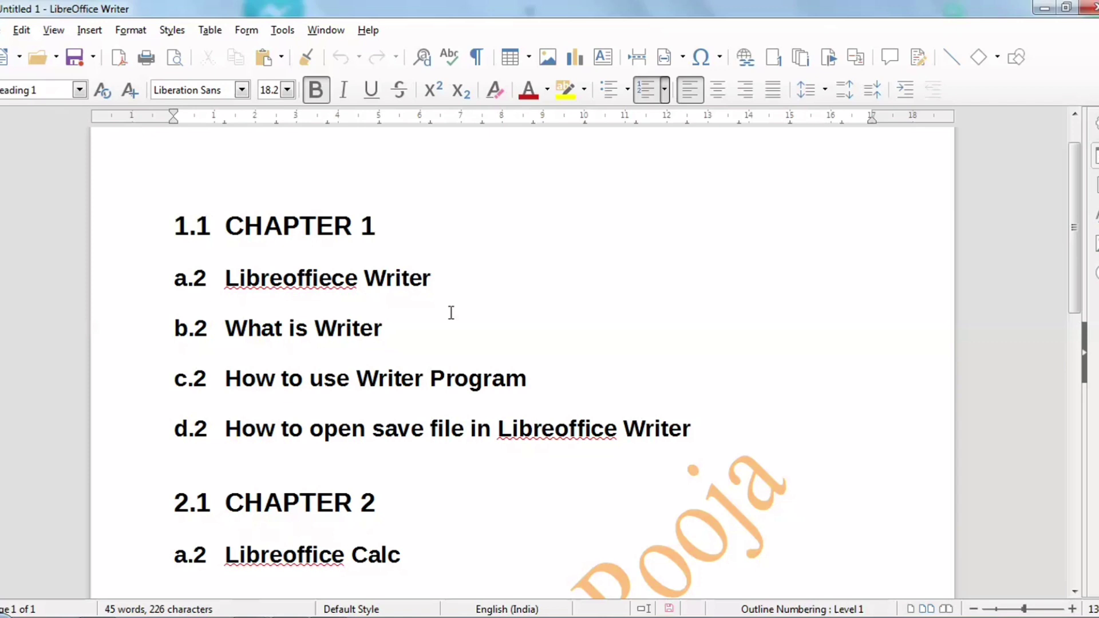
scroll(451, 313, "down", 8)
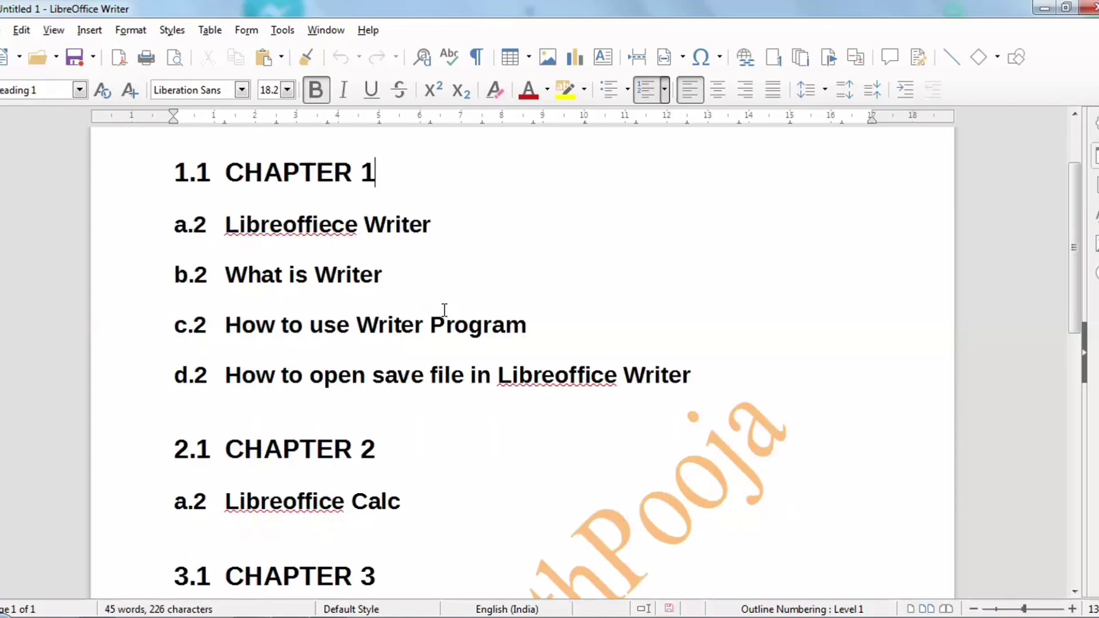
scroll(414, 410, "up", 9)
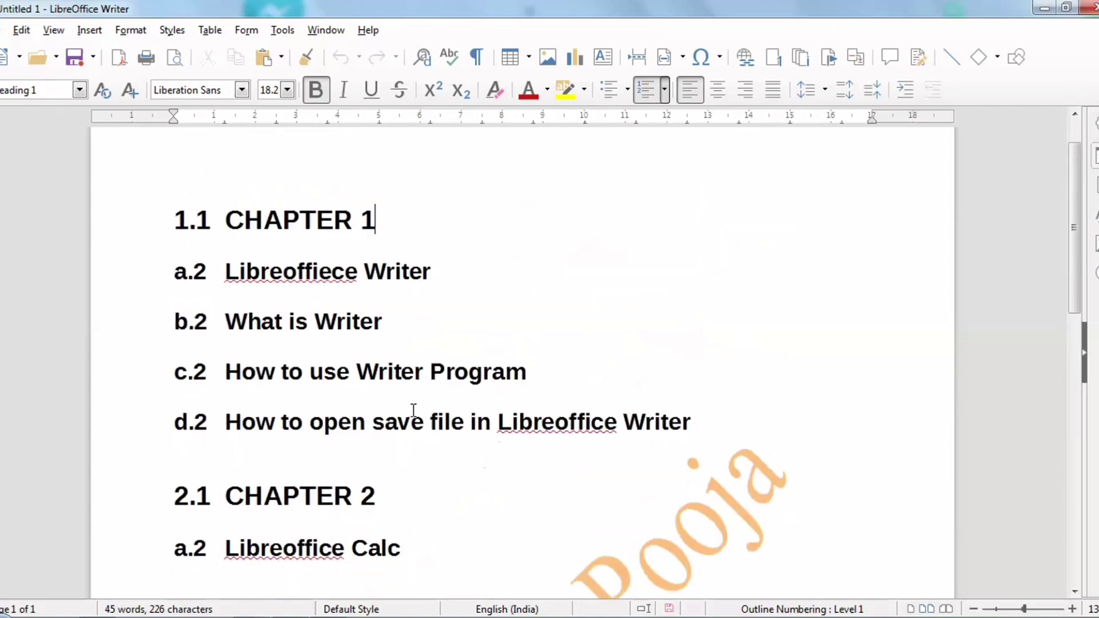
left_click(280, 31)
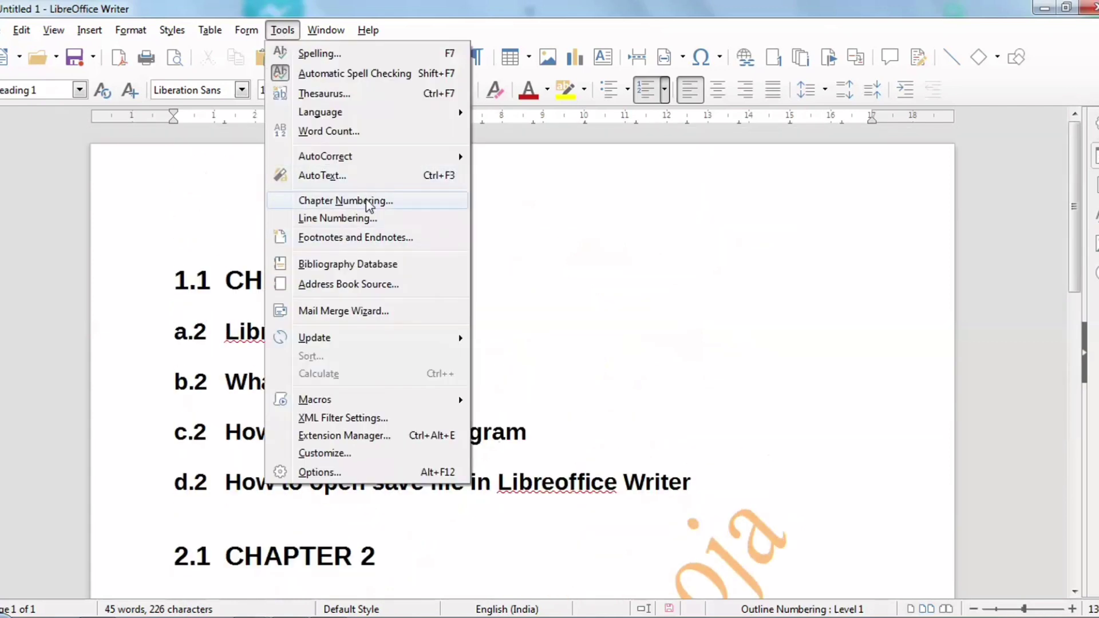
left_click(754, 248)
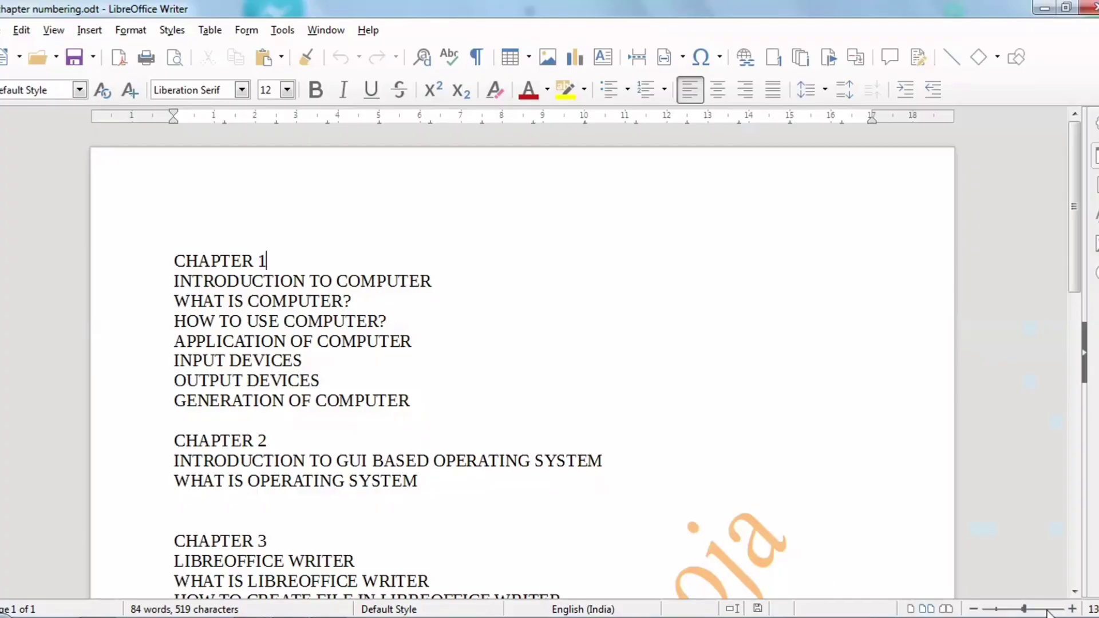
Read through the plain-text chapter list in chapter numbering.odt from CHAPTER 1 to CHAPTER 7 at a larger zoom.
left_click(1072, 609)
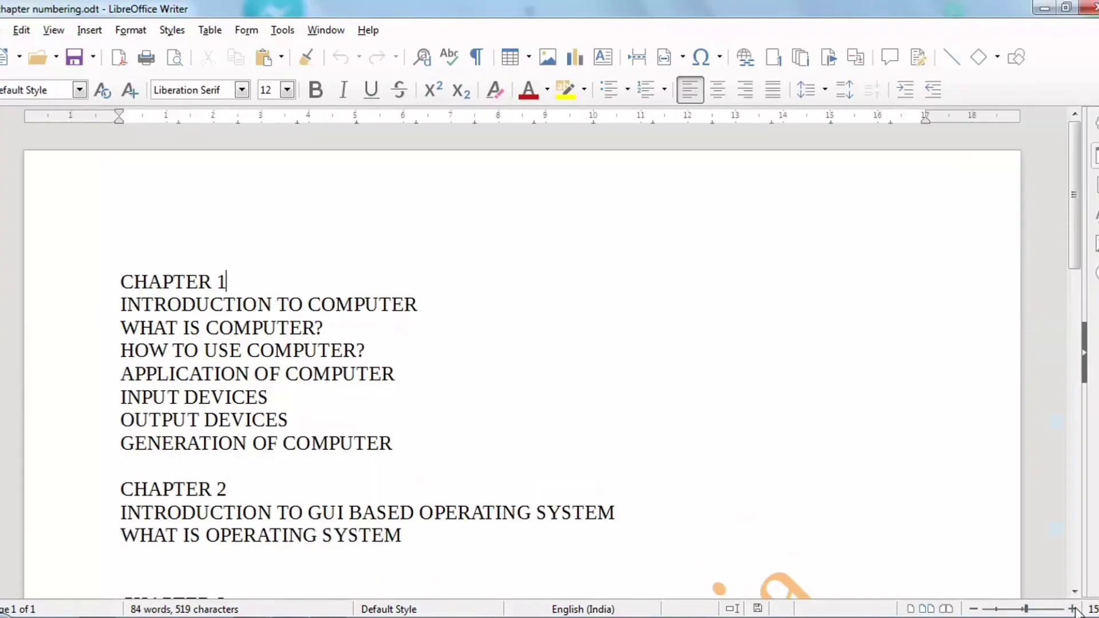
left_click(1073, 609)
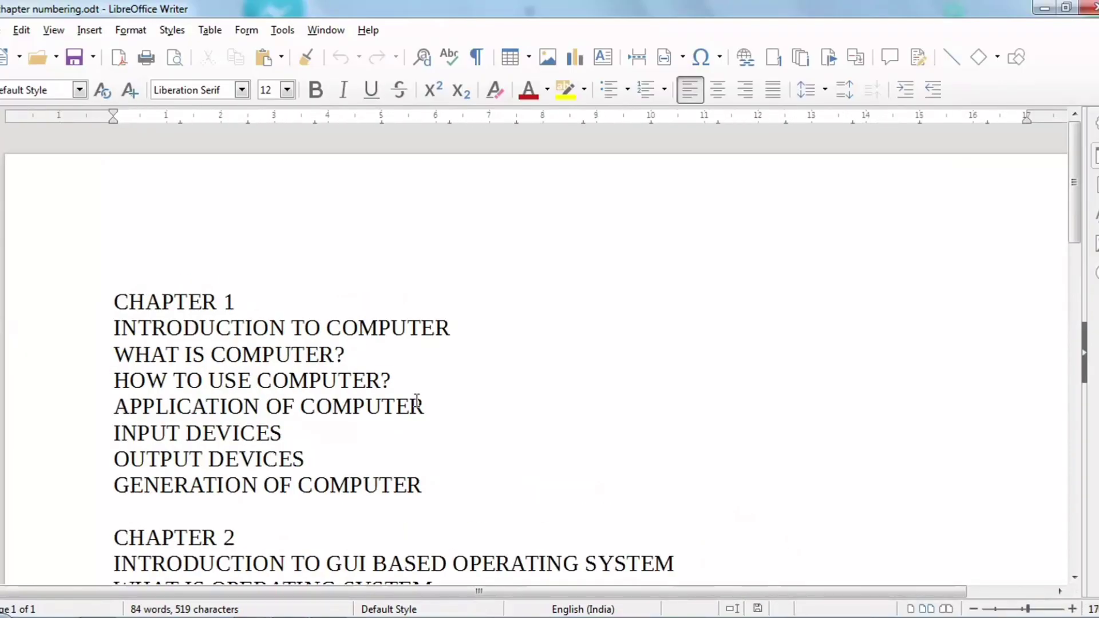
scroll(417, 401, "down", 1)
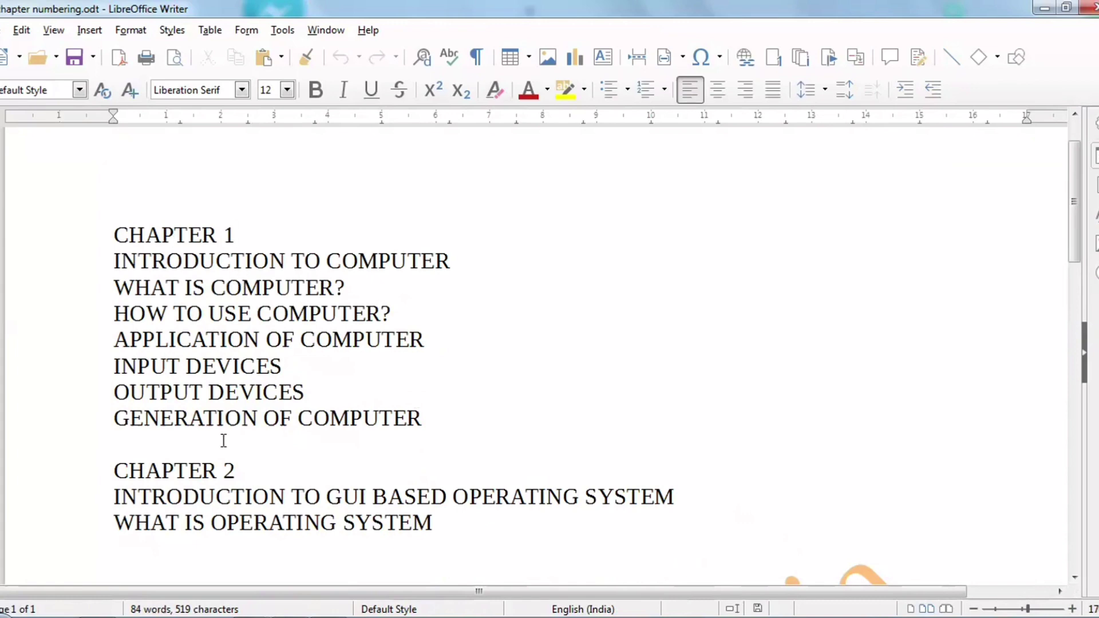
scroll(222, 462, "down", 2)
scroll(222, 461, "down", 7)
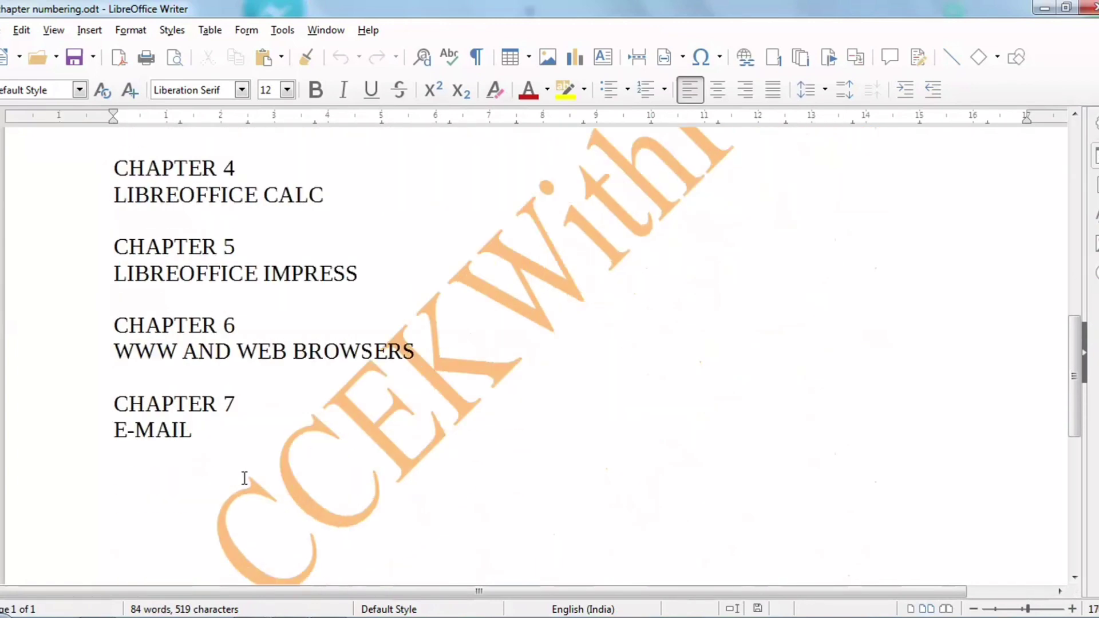
scroll(266, 442, "up", 10)
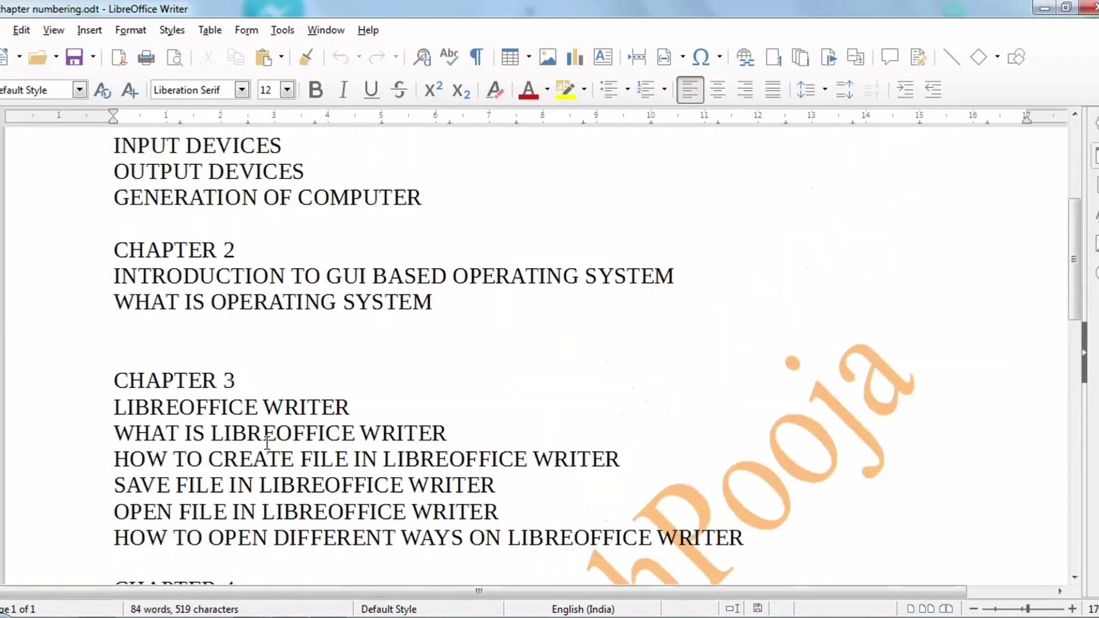
scroll(183, 395, "down", 1)
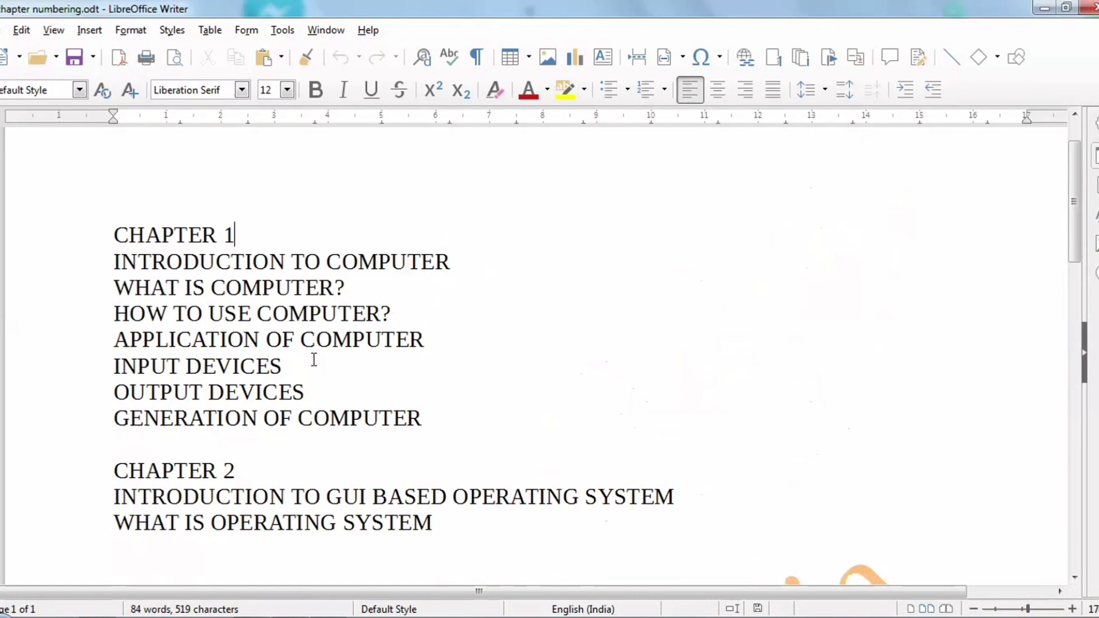
scroll(274, 427, "down", 1)
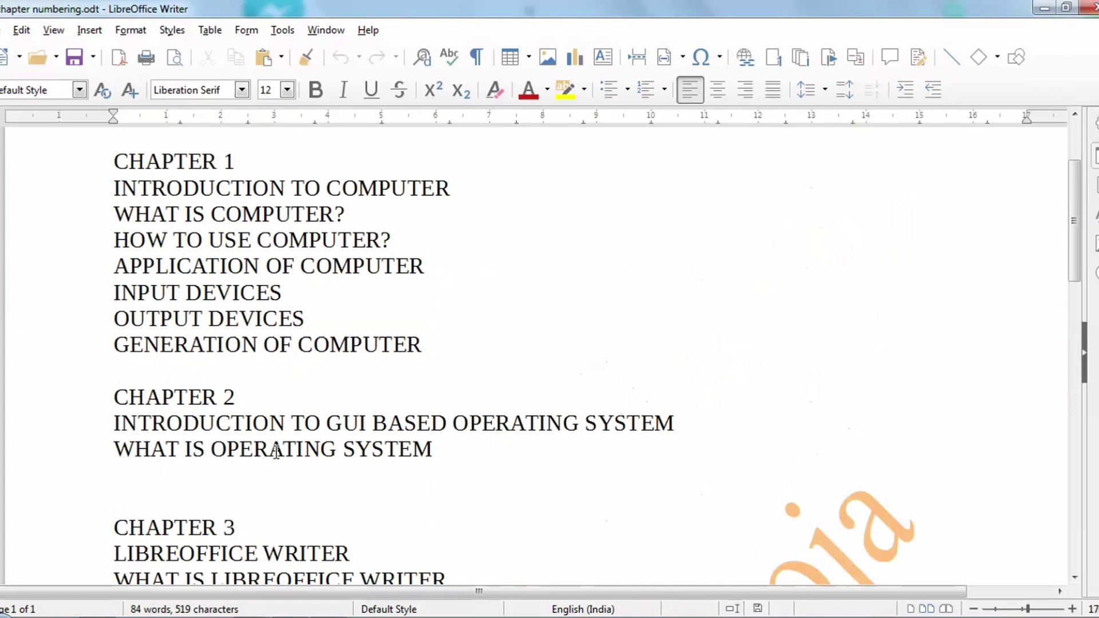
scroll(276, 452, "down", 3)
scroll(289, 381, "down", 2)
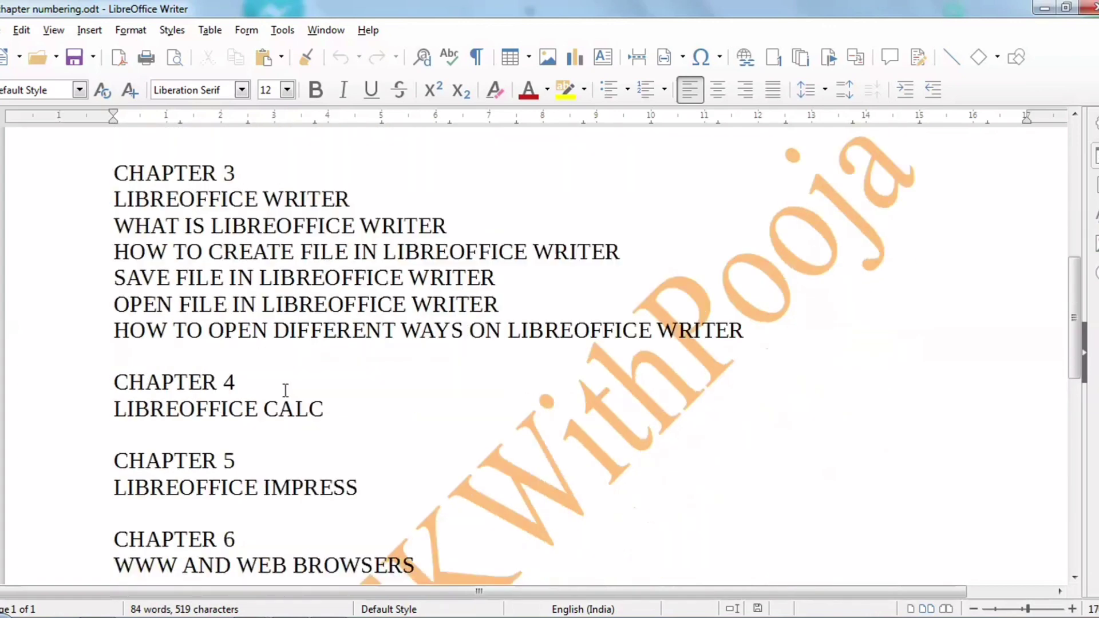
scroll(286, 390, "down", 3)
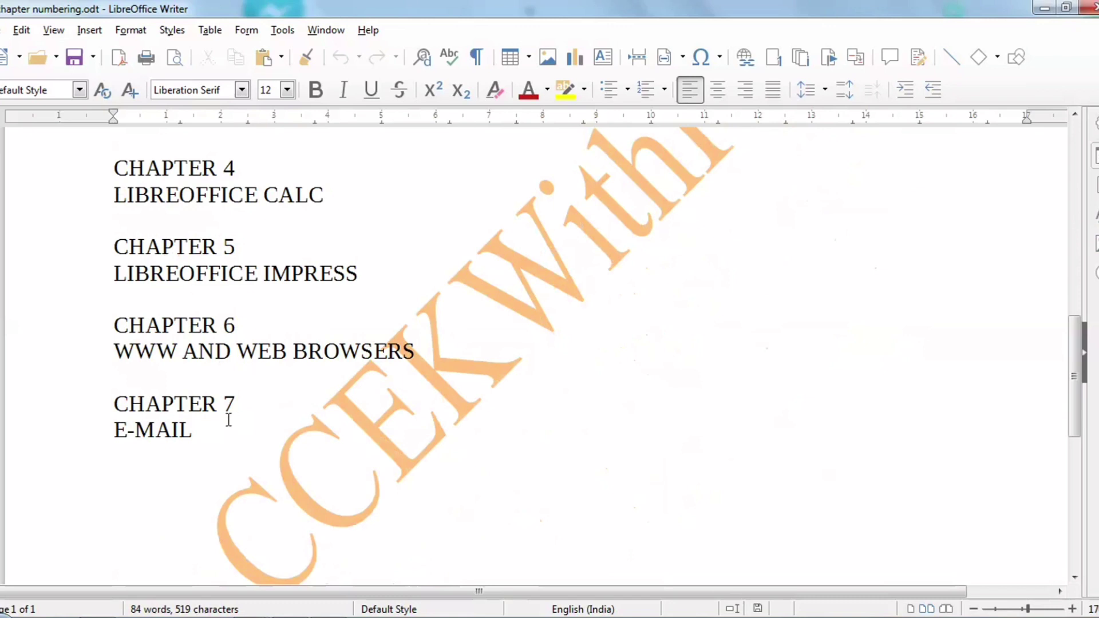
key("Page_Up")
key("Page_Up")
key("Page_Up")
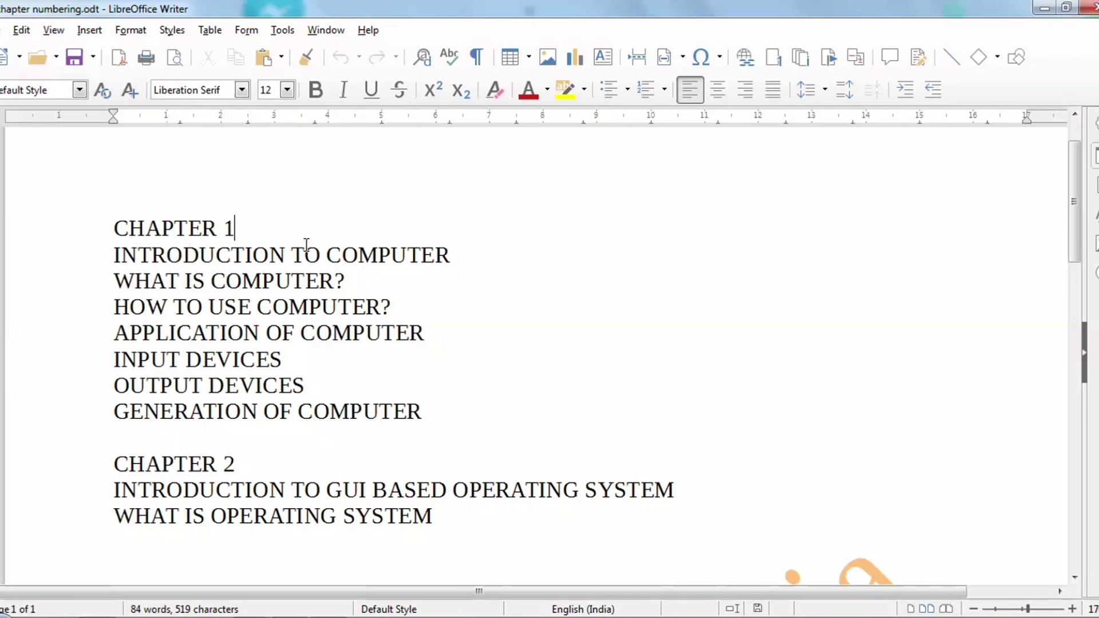
Apply the Heading 1 style to the CHAPTER 1 and CHAPTER 2 lines.
left_click_drag(233, 227, 115, 229)
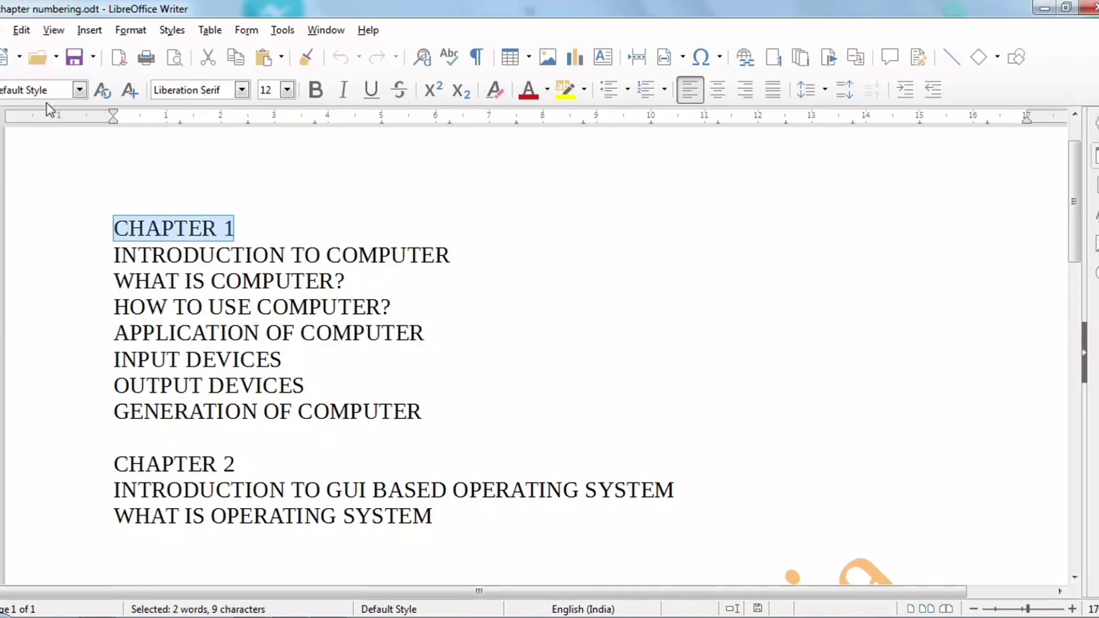
left_click(79, 91)
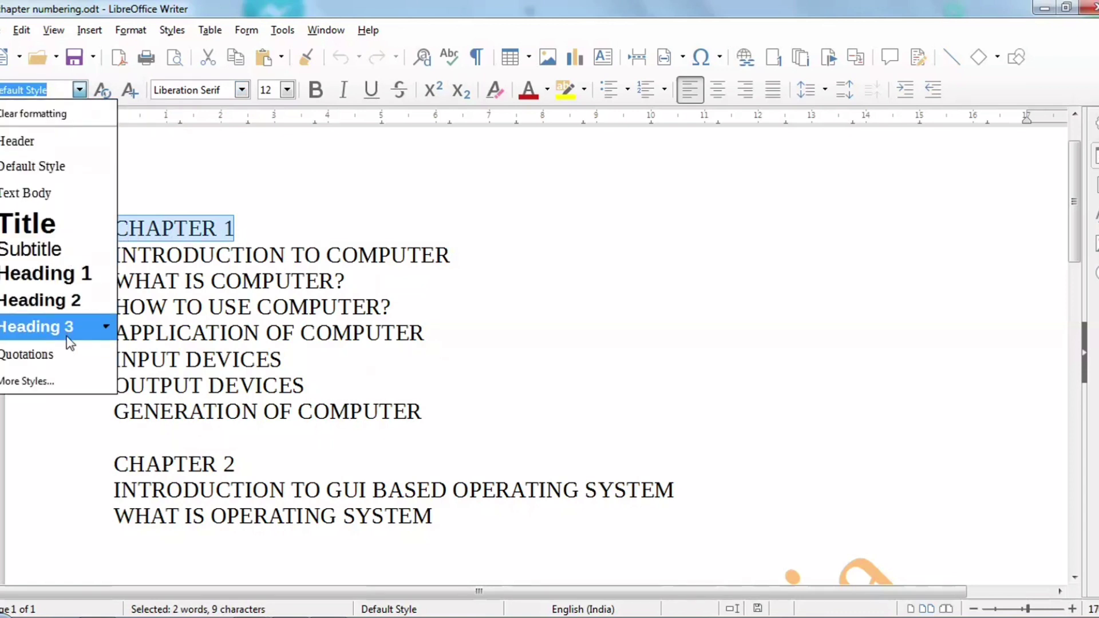
left_click(76, 278)
scroll(198, 423, "down", 3)
left_click_drag(236, 380, 116, 378)
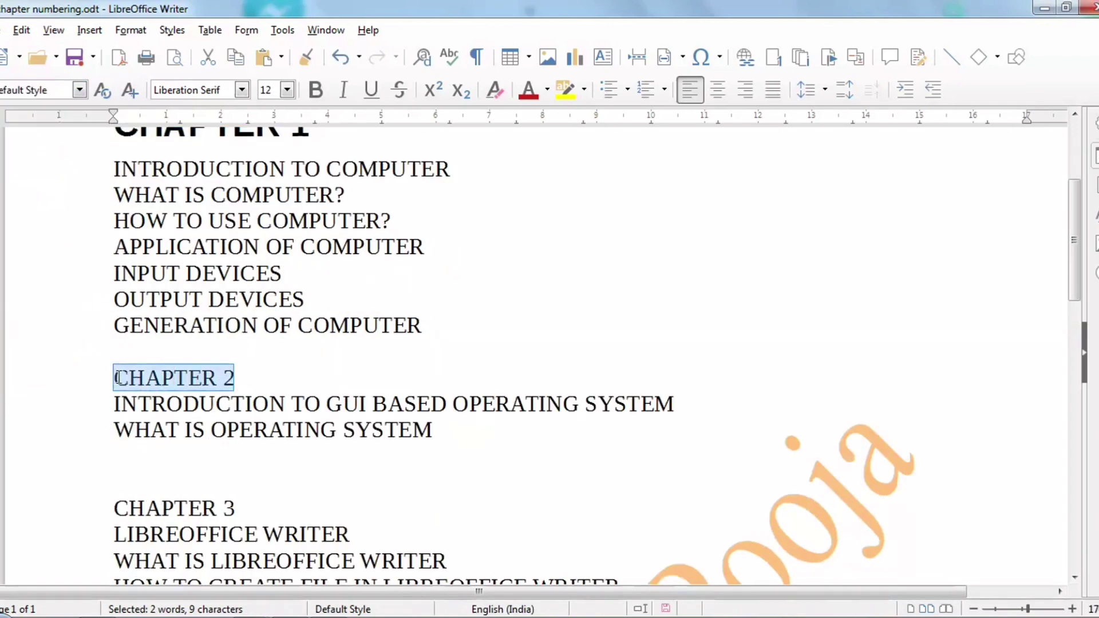
key("ctrl+1")
Apply the Heading 1 style to the CHAPTER 3 and CHAPTER 4 lines.
scroll(244, 275, "down", 6)
left_click_drag(244, 275, 120, 278)
key("ctrl+1")
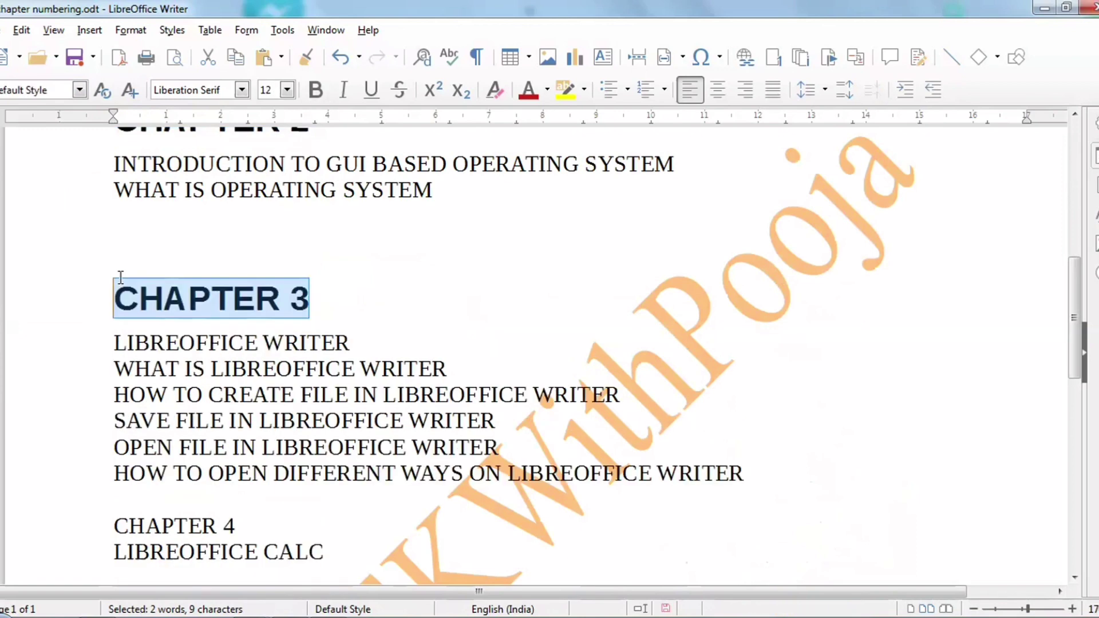
scroll(119, 280, "down", 4)
left_click_drag(245, 313, 115, 298)
key("ctrl+1")
Apply the Heading 1 style to the CHAPTER 5, CHAPTER 6 and CHAPTER 7 lines.
scroll(210, 299, "down", 3)
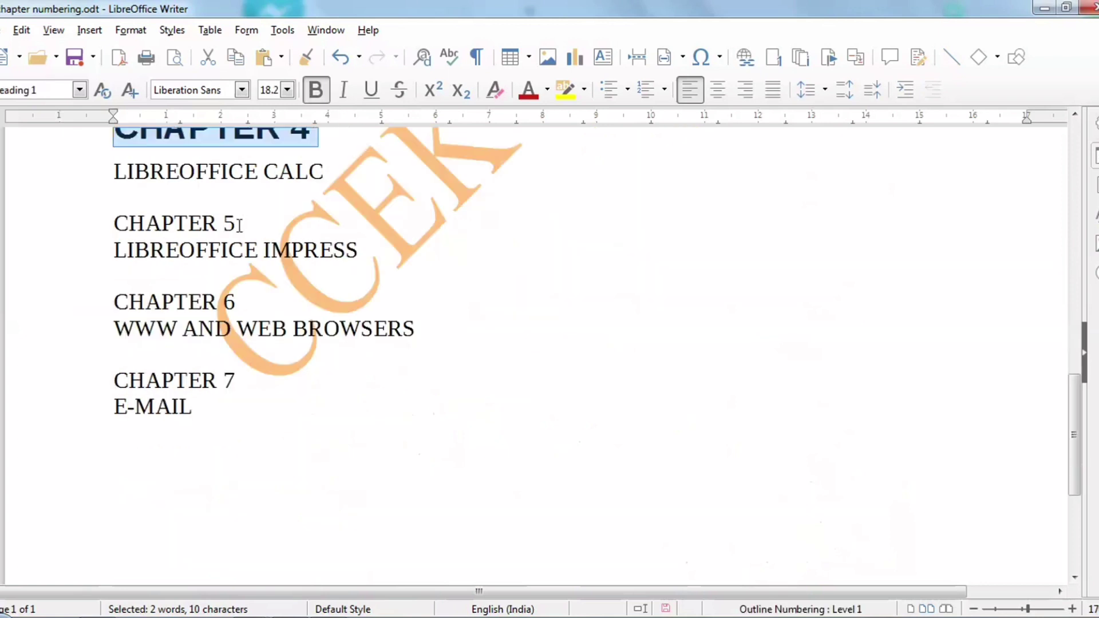
left_click_drag(237, 224, 108, 222)
key("ctrl+1")
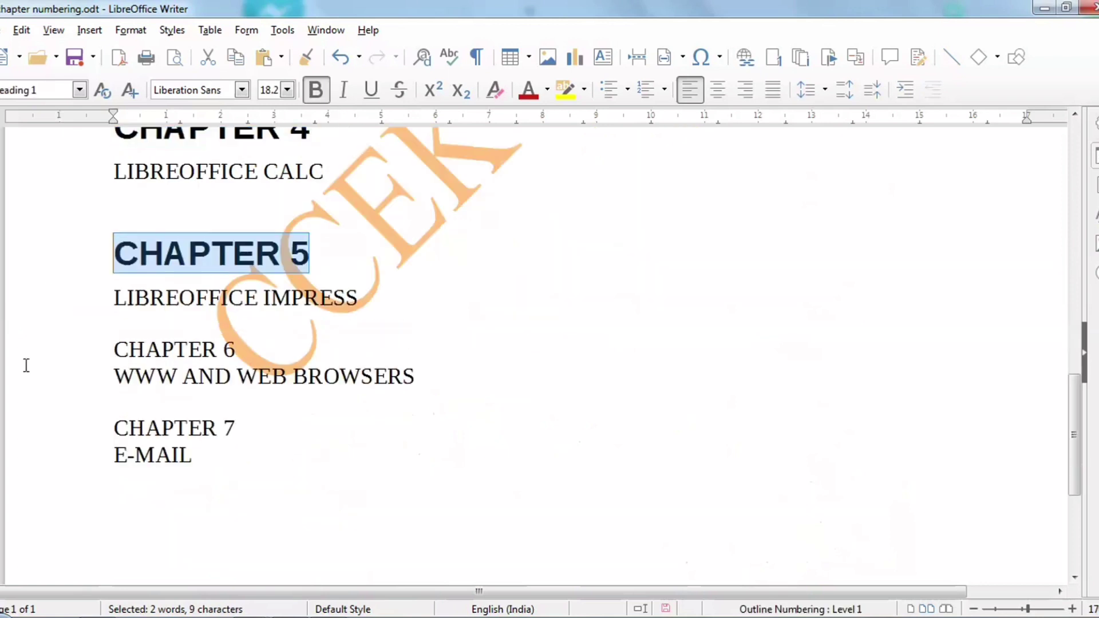
left_click_drag(236, 351, 118, 349)
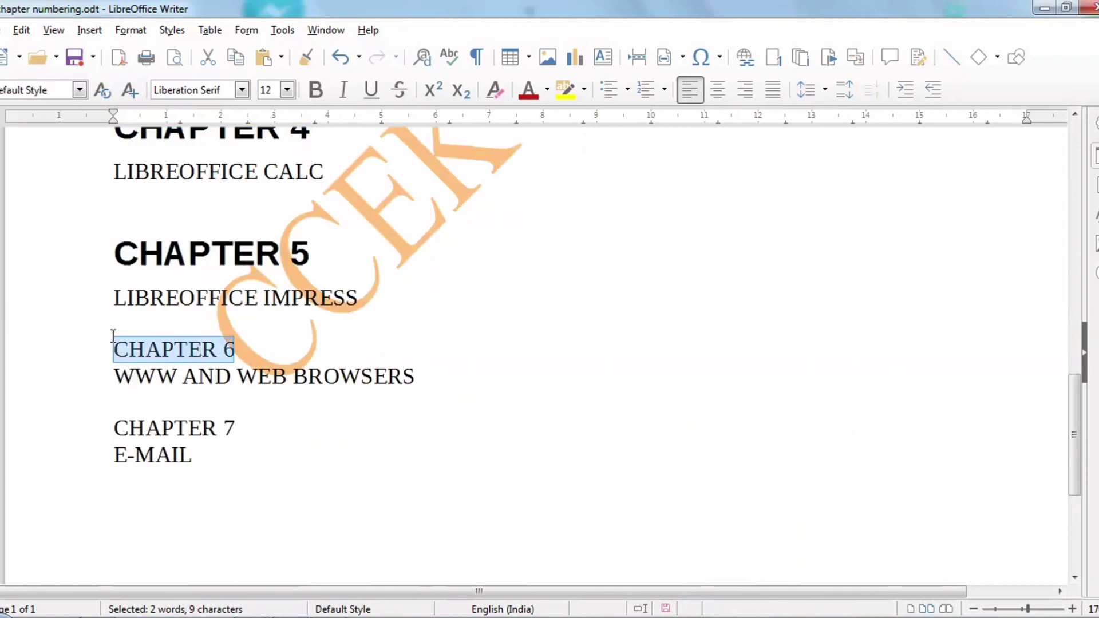
key("ctrl+1")
scroll(113, 339, "down", 1)
left_click_drag(234, 408, 107, 404)
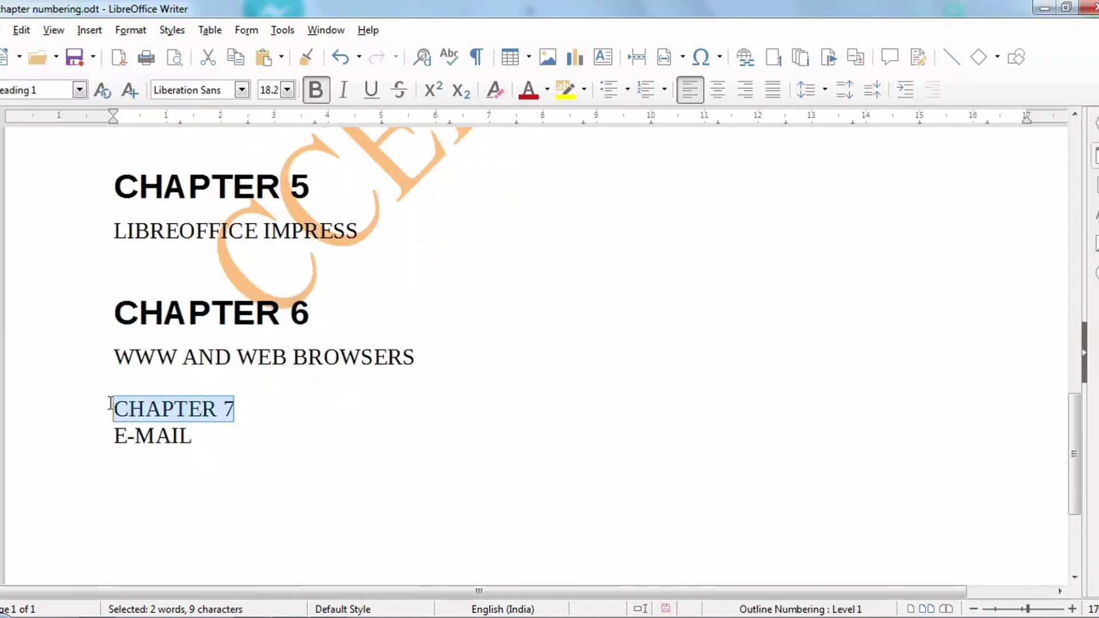
key("ctrl+1")
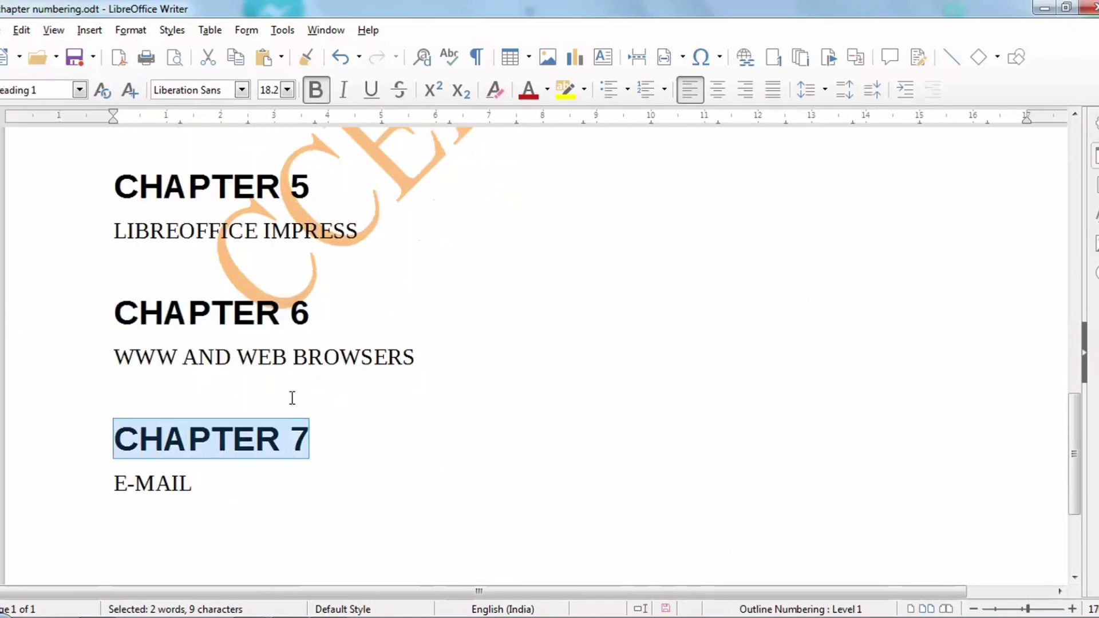
Apply the Heading 2 style to the line INTRODUCTION TO COMPUTER under CHAPTER 1.
scroll(292, 398, "up", 15)
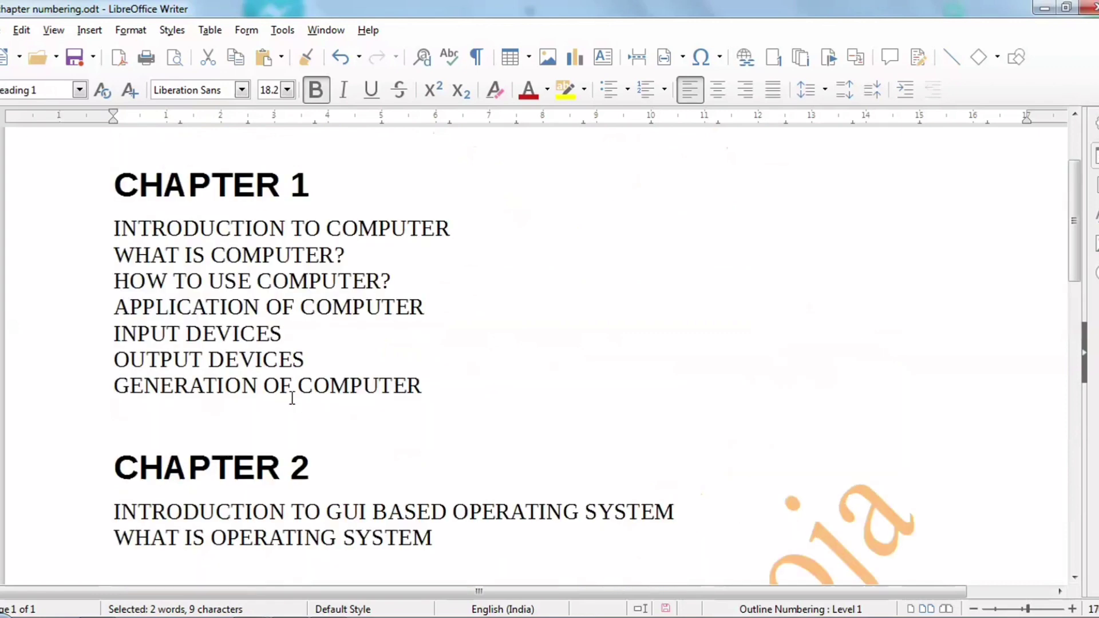
scroll(292, 398, "down", 2)
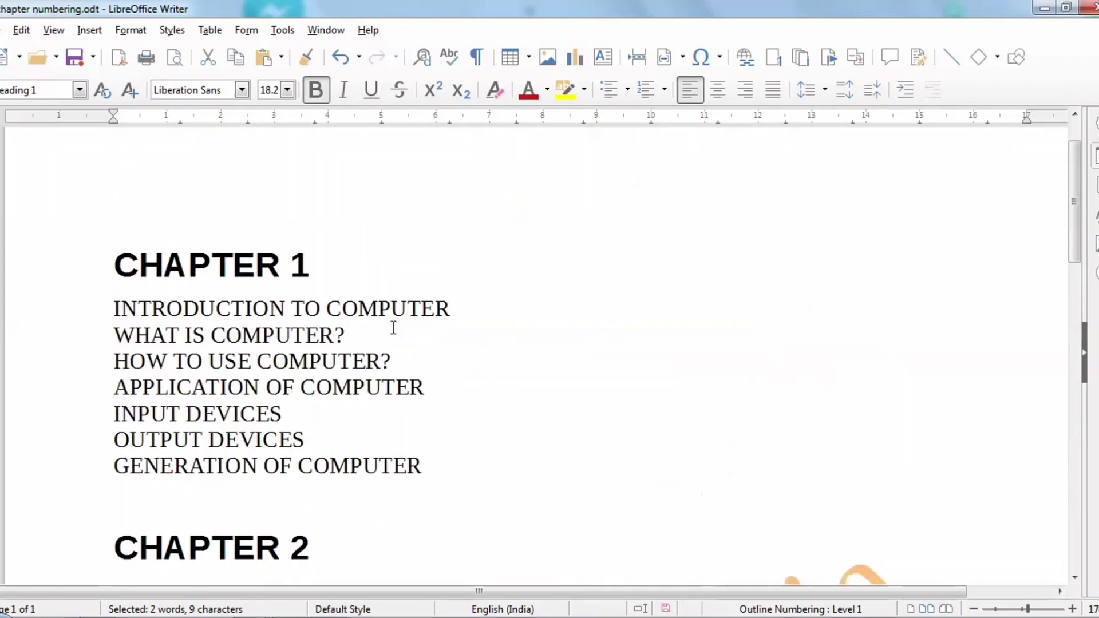
left_click(80, 90)
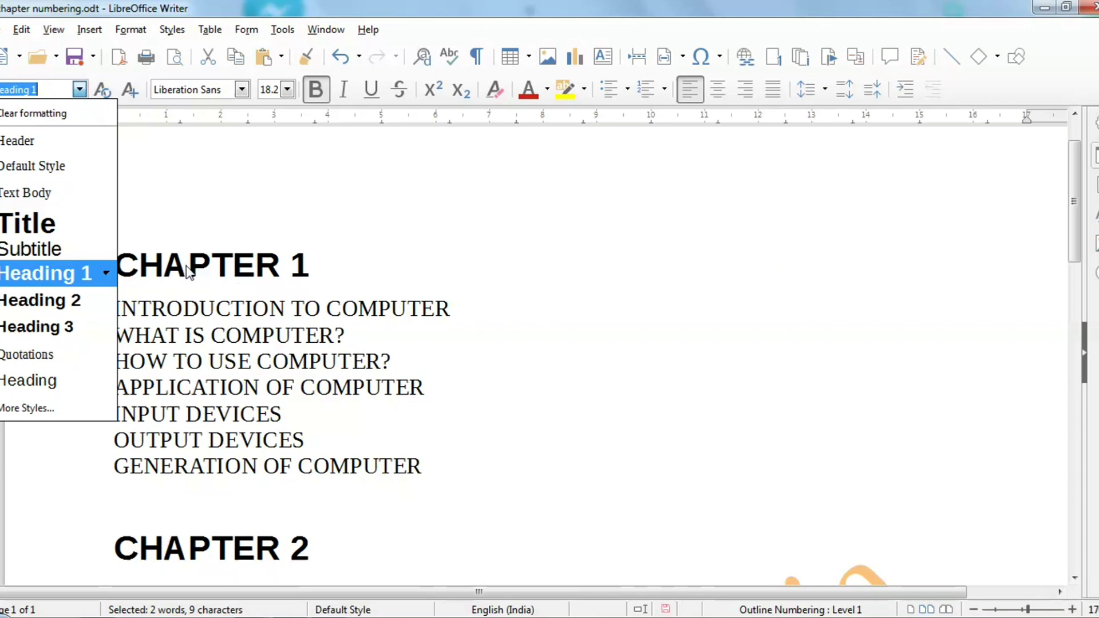
key("Escape")
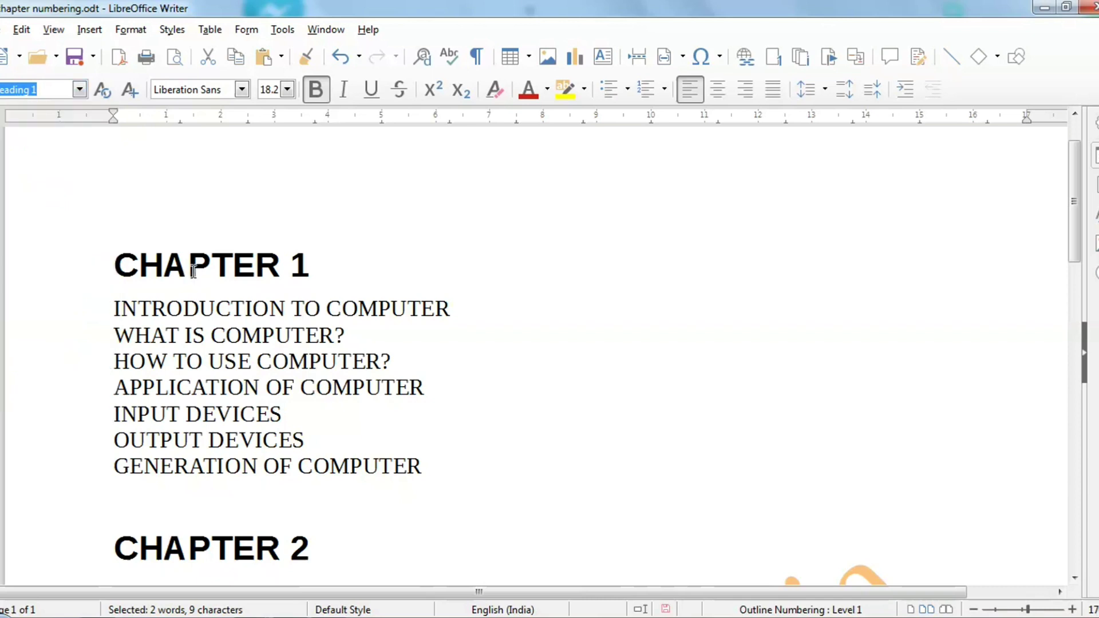
scroll(189, 271, "down", 3)
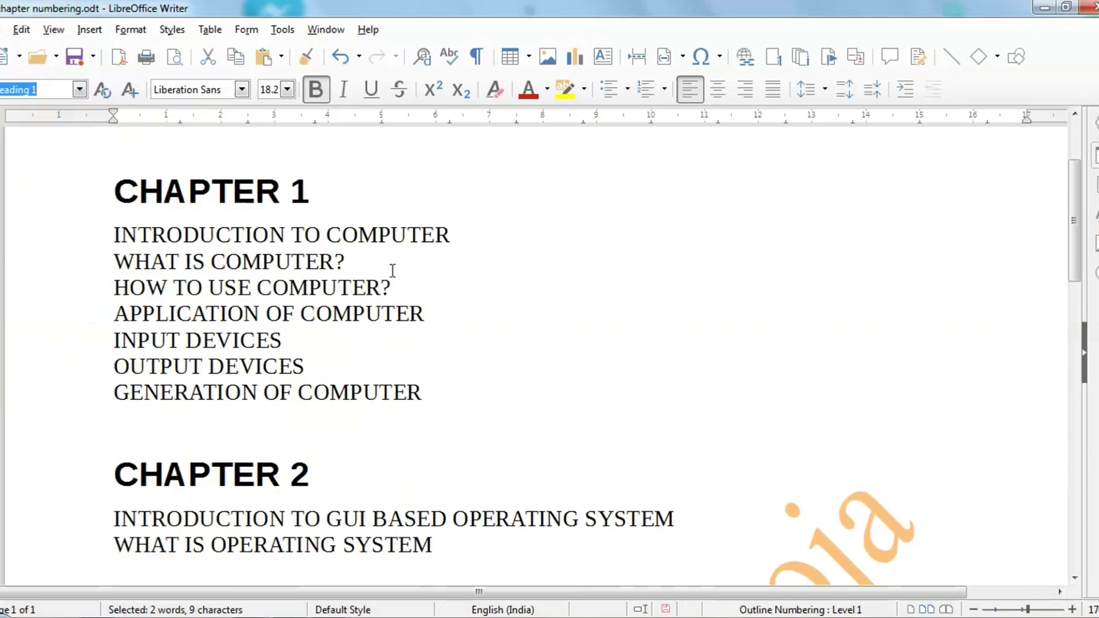
left_click_drag(113, 235, 460, 232)
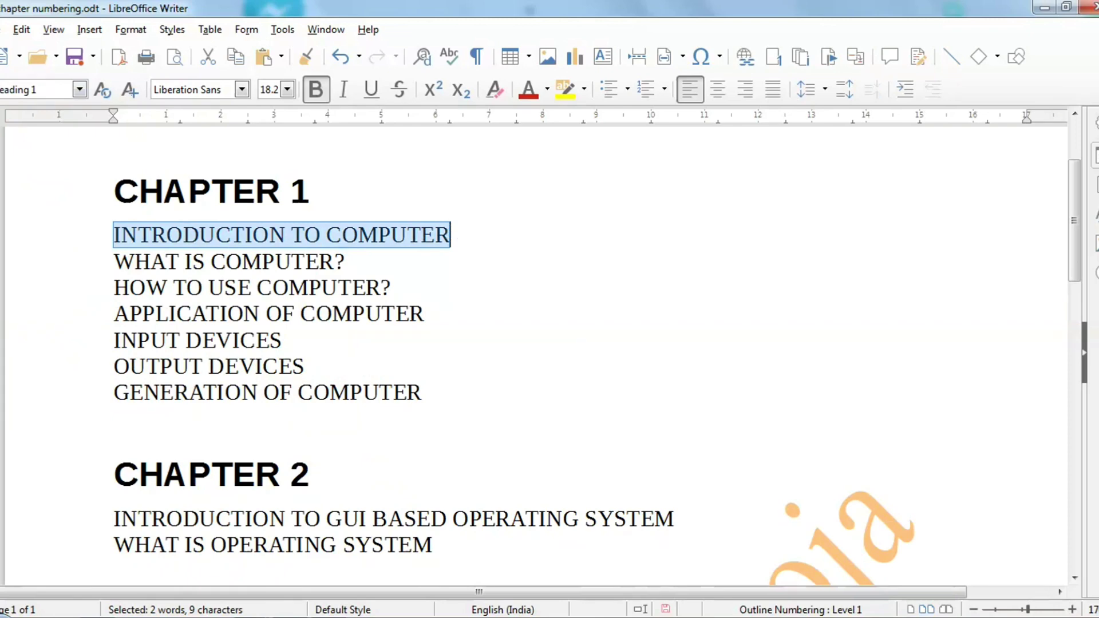
left_click(79, 89)
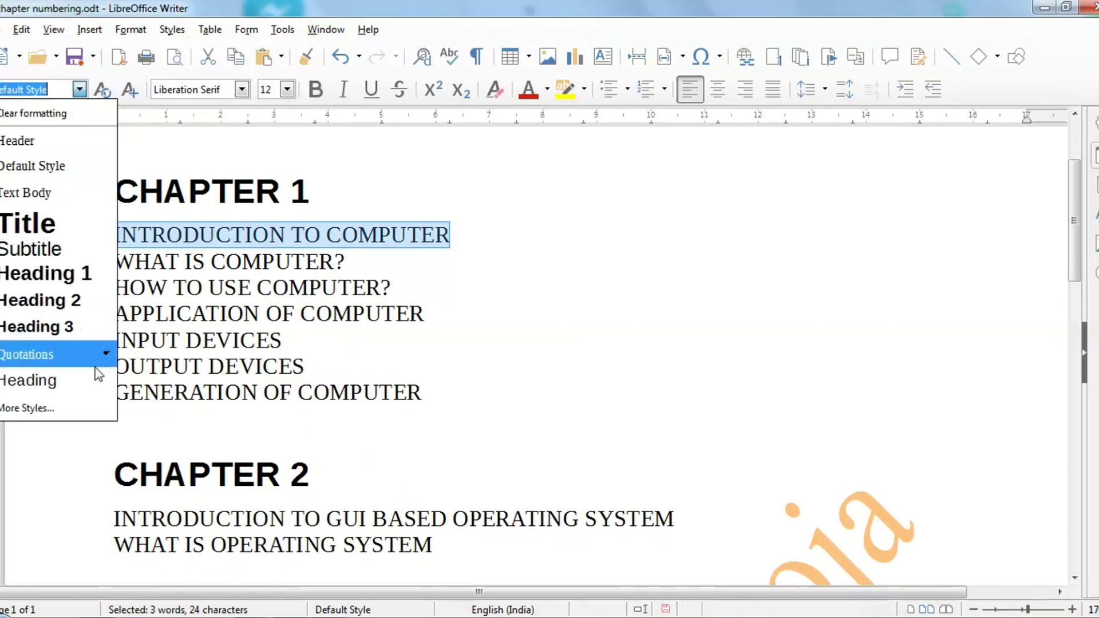
left_click(68, 300)
Apply the Heading 2 style to the line INTRODUCTION TO GUI BASED OPERATING SYSTEM under CHAPTER 2.
scroll(361, 386, "down", 3)
scroll(295, 357, "down", 6)
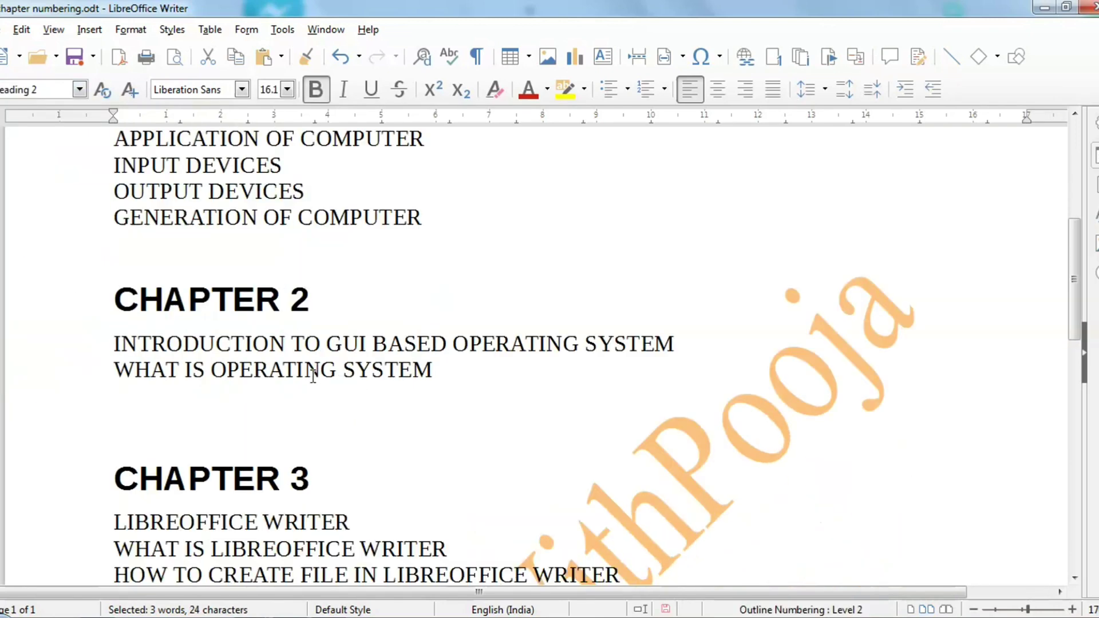
left_click_drag(104, 351, 682, 345)
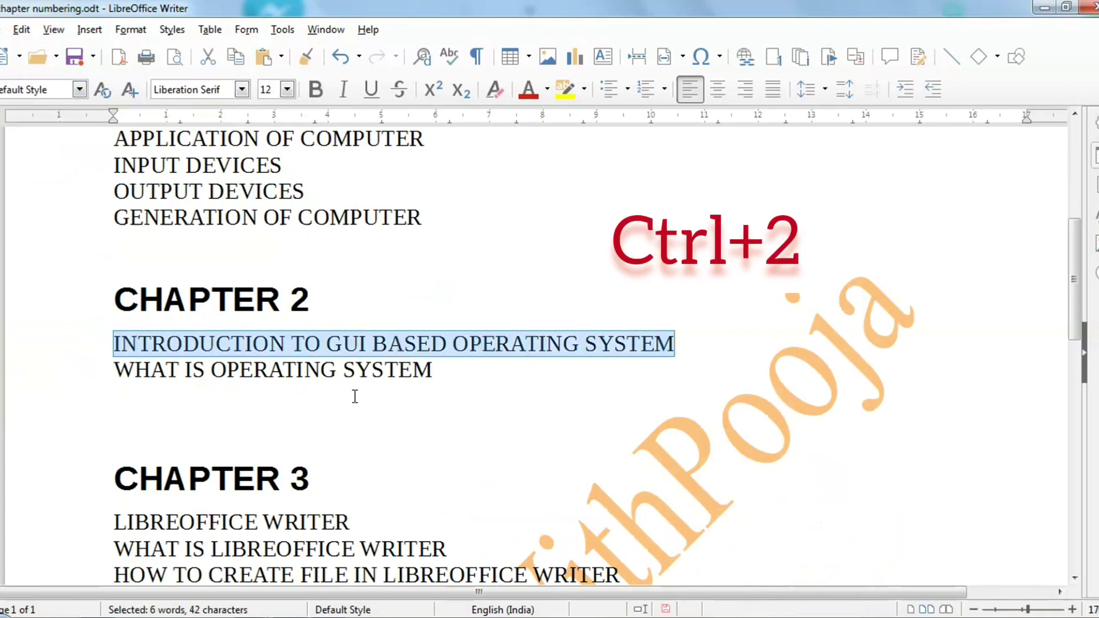
key("ctrl+2")
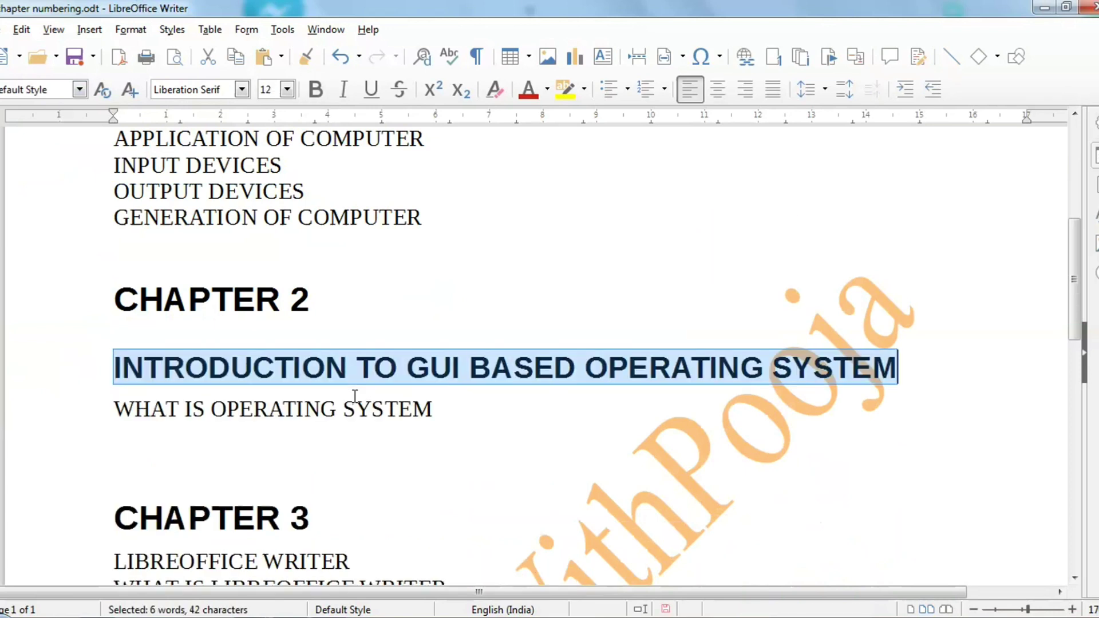
Apply the Heading 2 style to LIBREOFFICE WRITER under CHAPTER 3 and LIBREOFFICE CALC under CHAPTER 4.
scroll(354, 395, "down", 3)
scroll(257, 269, "down", 2)
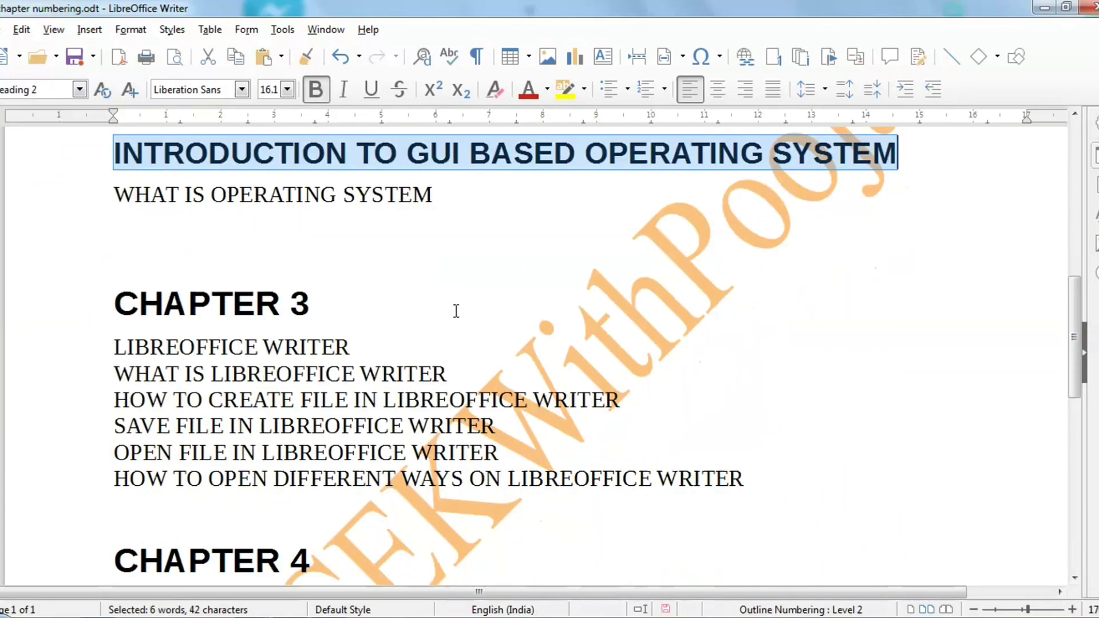
left_click_drag(115, 346, 372, 345)
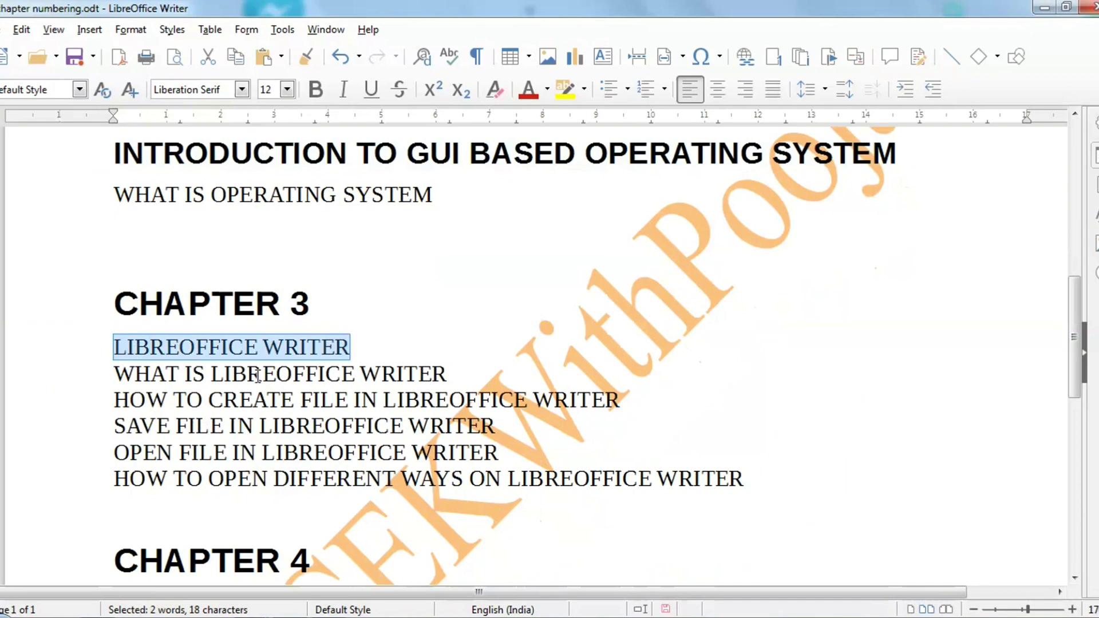
key("ctrl+2")
scroll(43, 450, "down", 7)
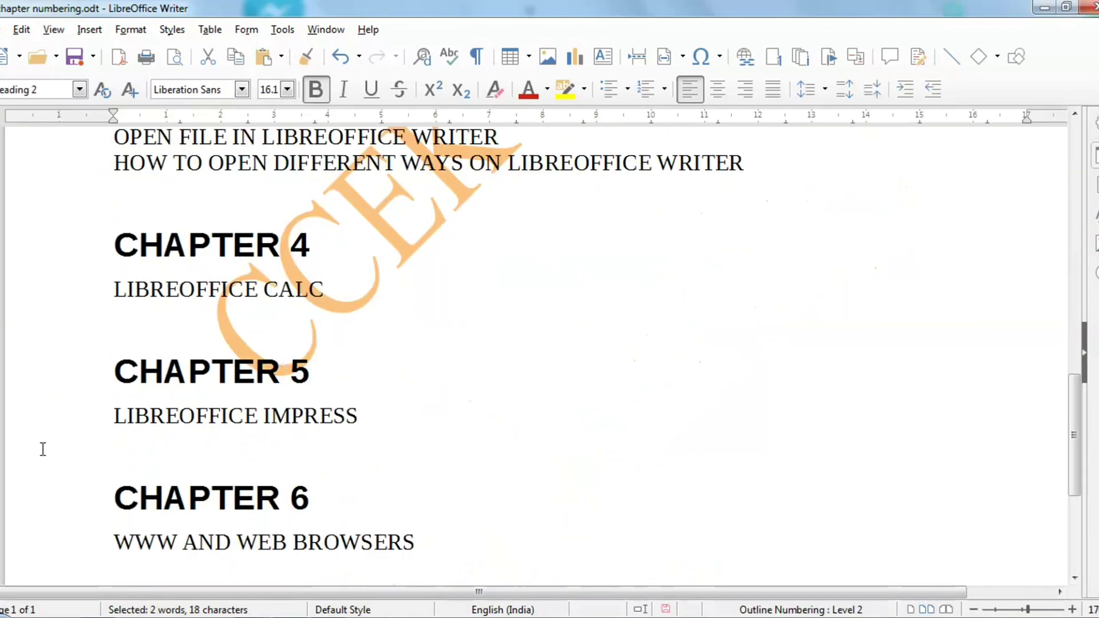
left_click_drag(110, 288, 347, 292)
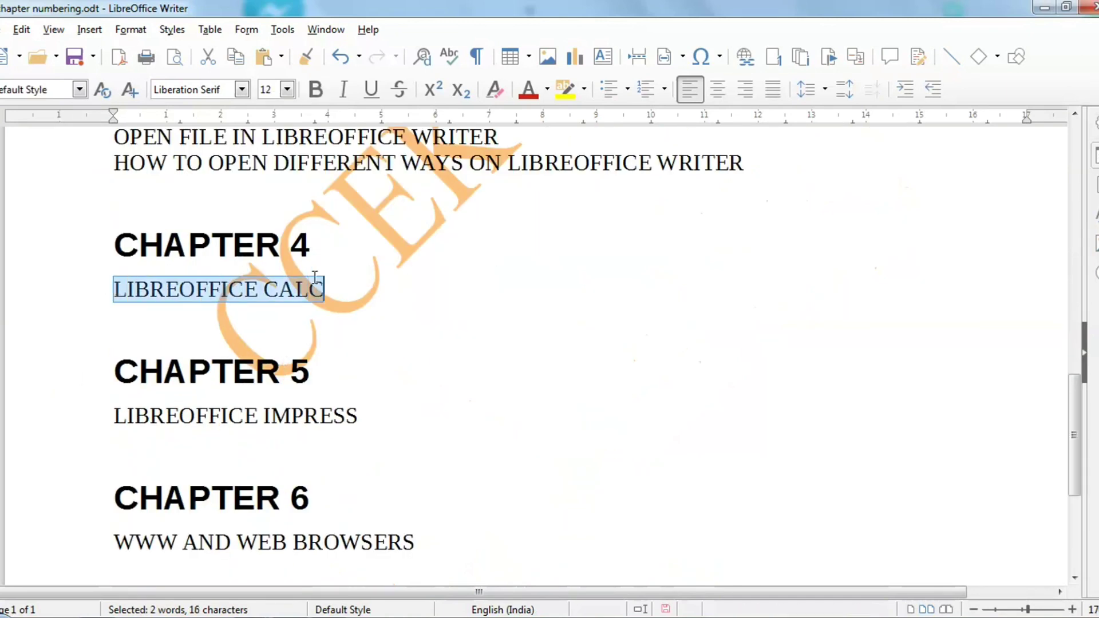
key("ctrl+2")
Apply the Heading 1 style to the LIBREOFFICE IMPRESS line under CHAPTER 5.
scroll(120, 351, "down", 3)
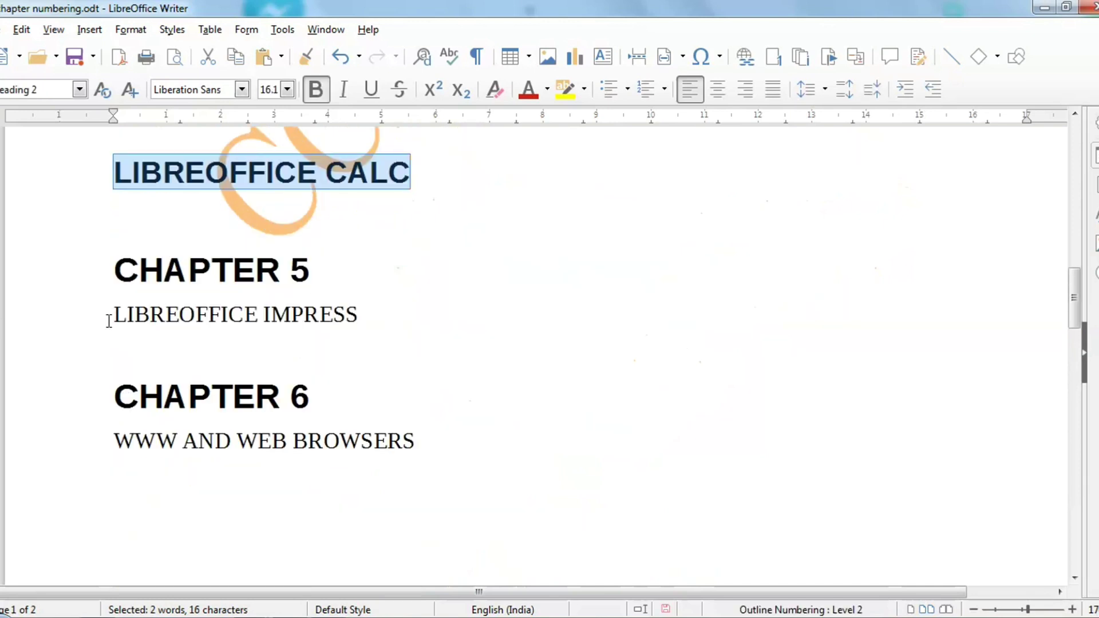
left_click_drag(108, 321, 354, 317)
key("ctrl+1")
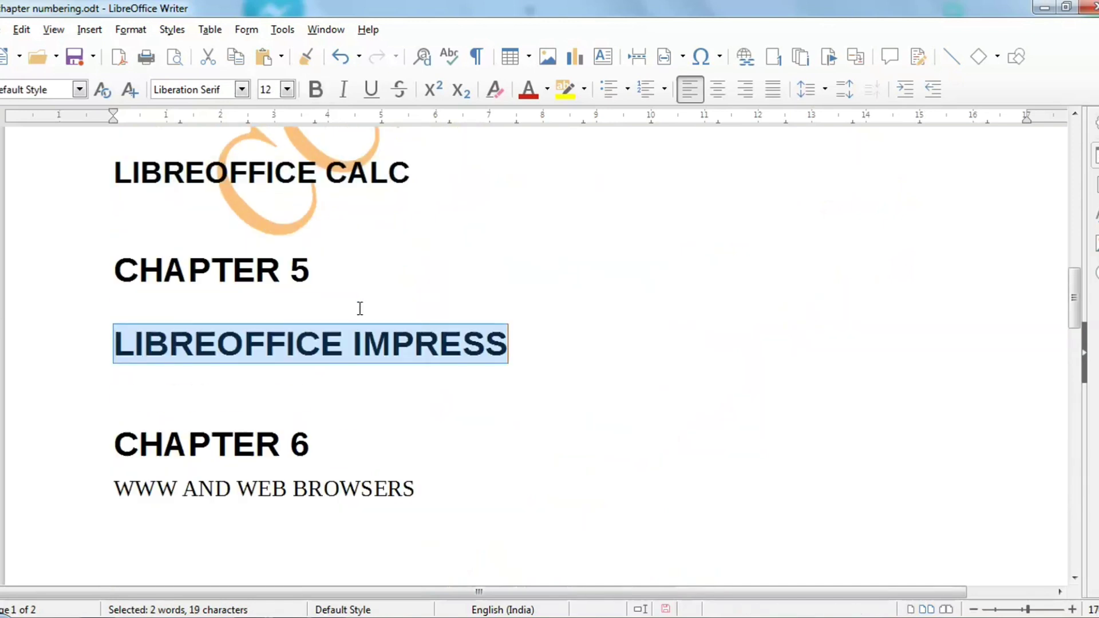
Apply the Heading 2 style to the WWW AND WEB BROWSERS line under CHAPTER 6.
left_click_drag(115, 489, 423, 476)
key("ctrl+1")
key("ctrl+2")
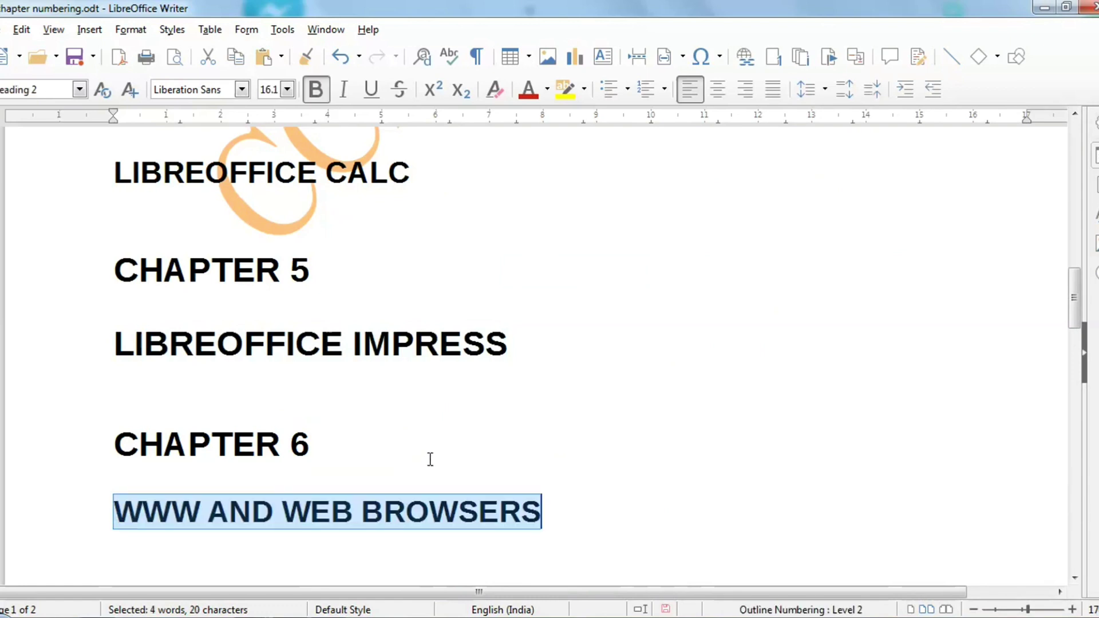
Apply the Heading 3 style to the six CHAPTER 1 topics, from WHAT IS COMPUTER? through GENERATION OF COMPUTER.
scroll(313, 393, "up", 10)
scroll(310, 393, "up", 3)
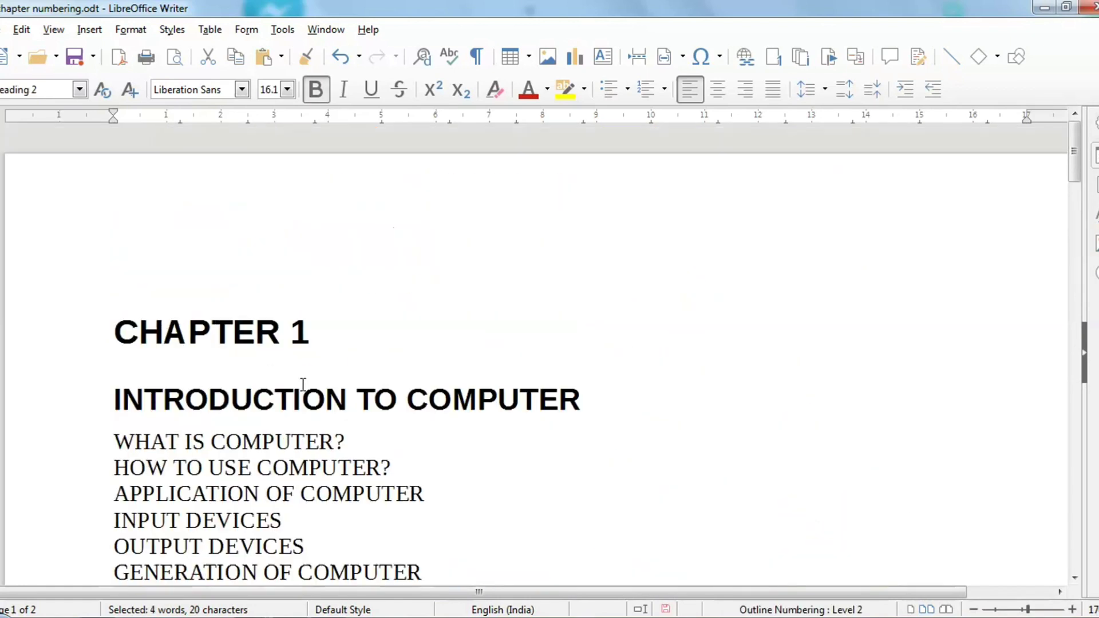
scroll(302, 386, "down", 3)
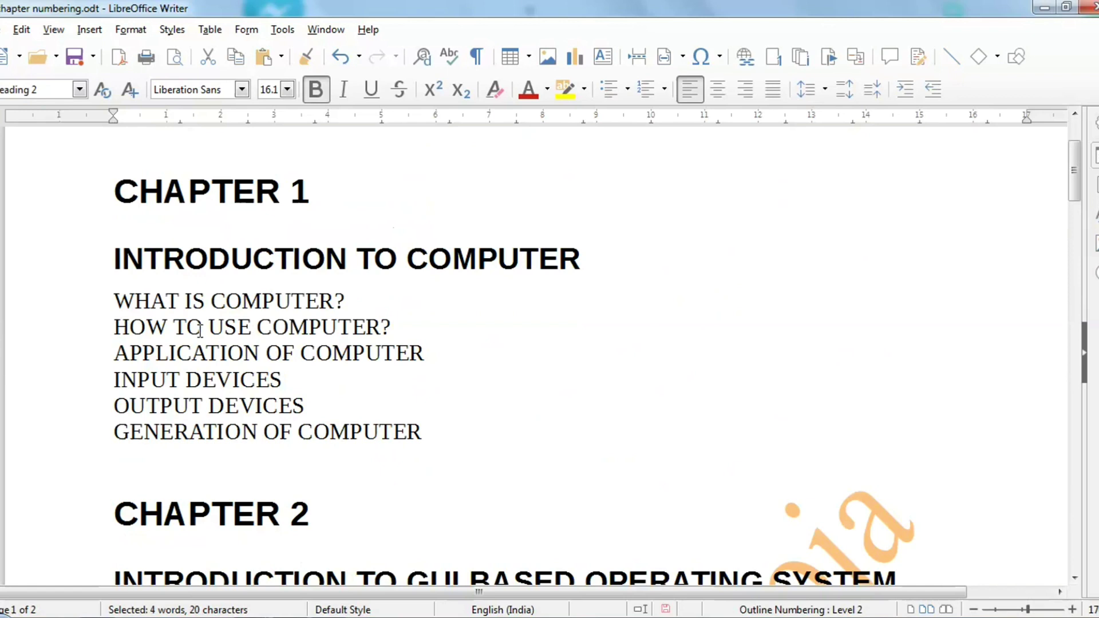
left_click(79, 89)
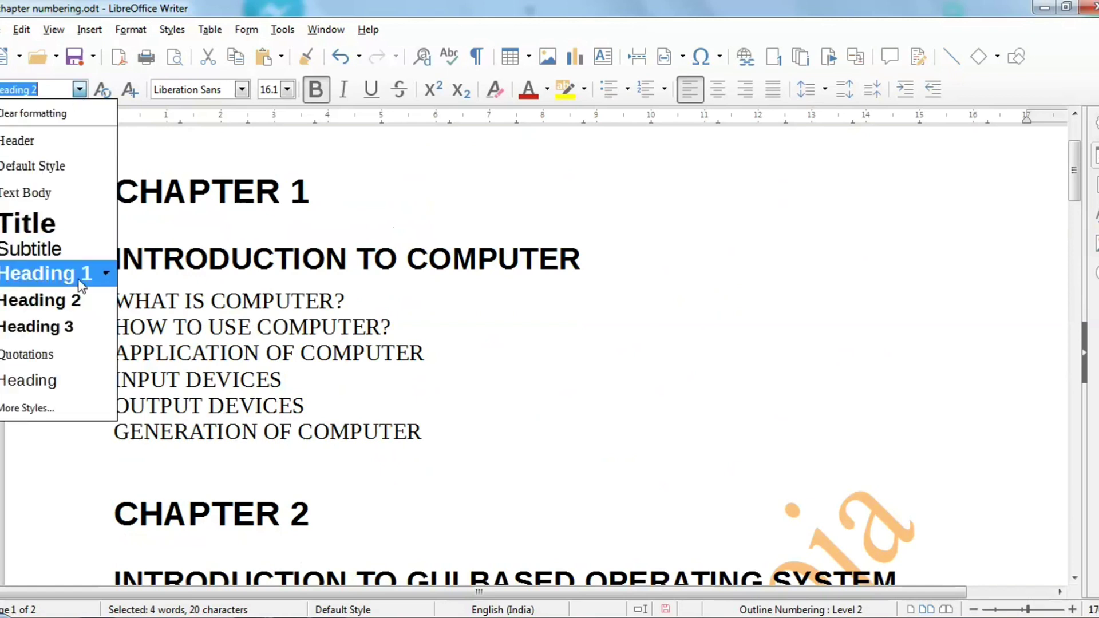
left_click(214, 311)
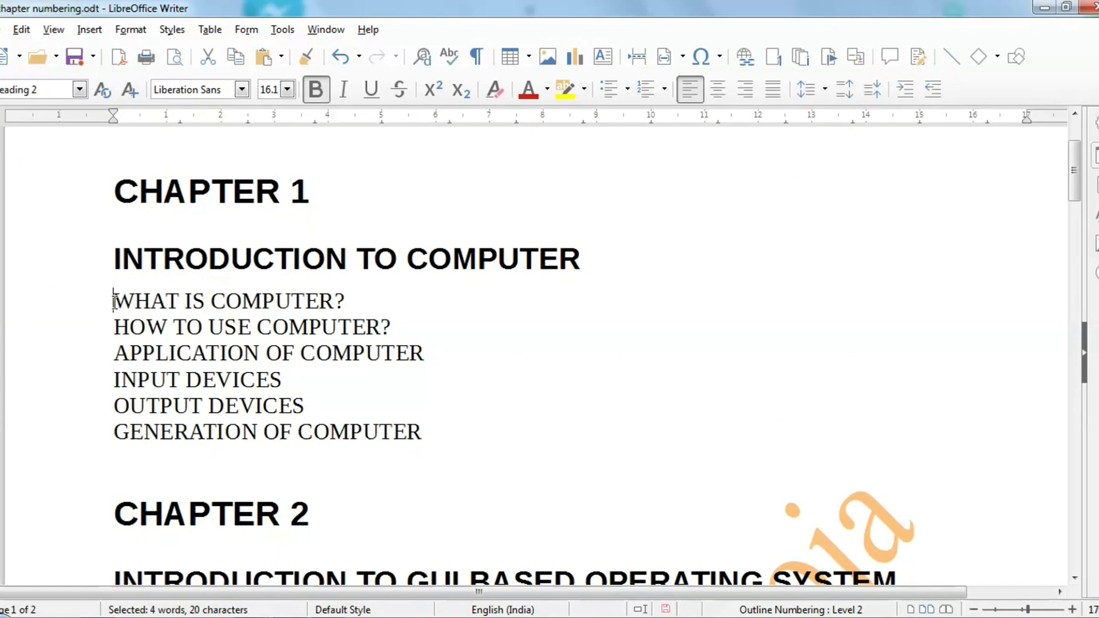
left_click_drag(114, 301, 435, 437)
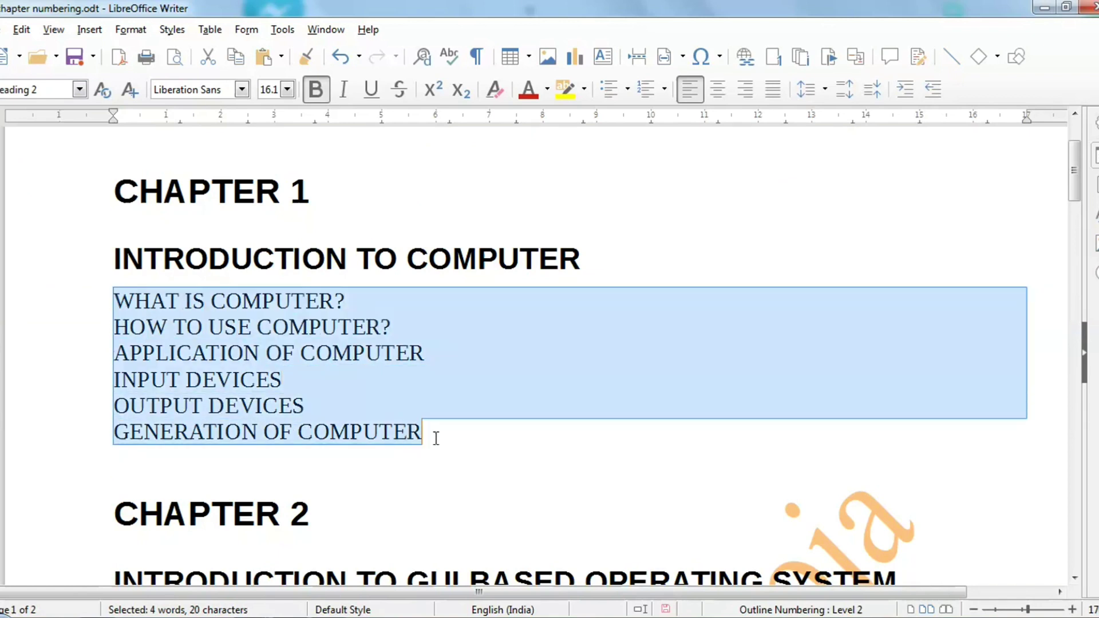
key("ctrl+3")
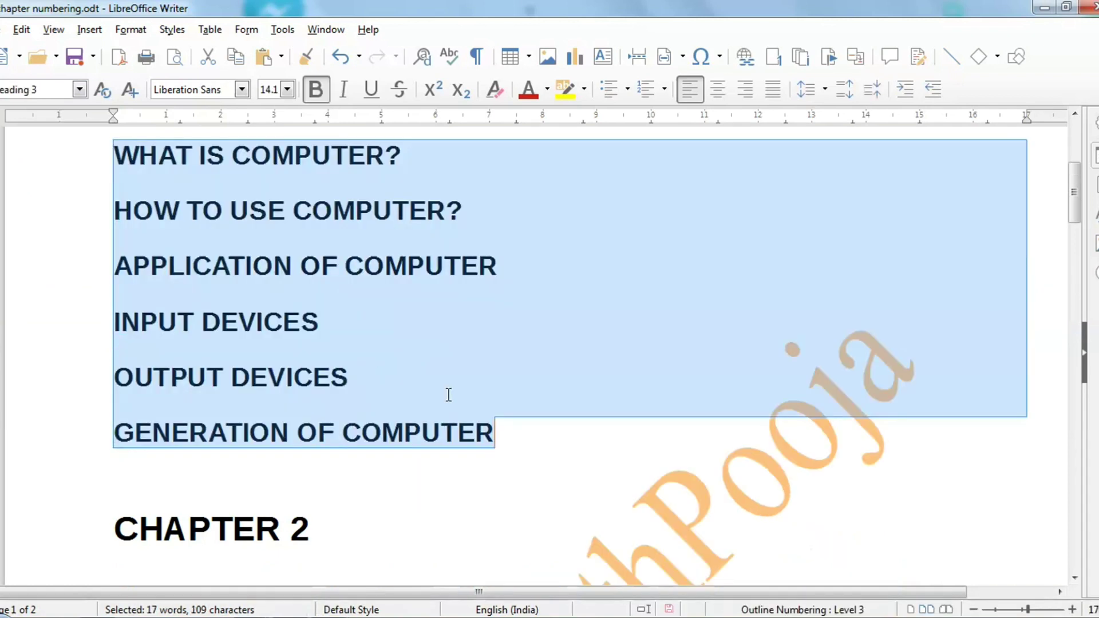
Apply the Heading 3 style to the WHAT IS OPERATING SYSTEM line under CHAPTER 2.
scroll(409, 401, "down", 5)
left_click(111, 356)
left_click_drag(110, 356, 432, 356)
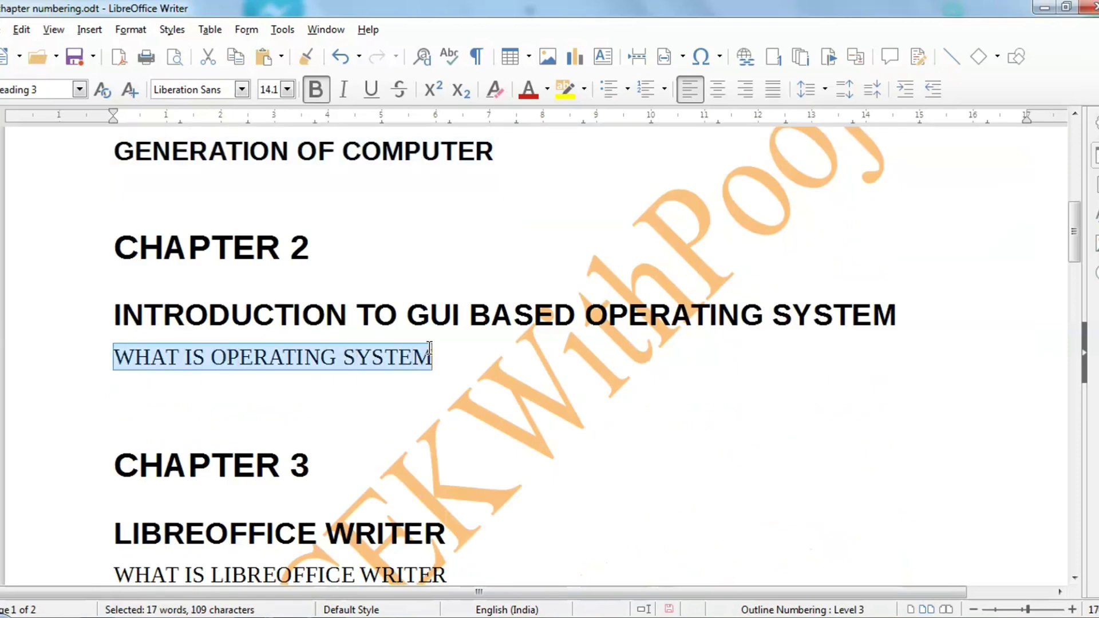
key("ctrl+3")
Apply the Heading 3 style to the five topic lines below LIBREOFFICE WRITER under CHAPTER 3.
scroll(433, 335, "down", 5)
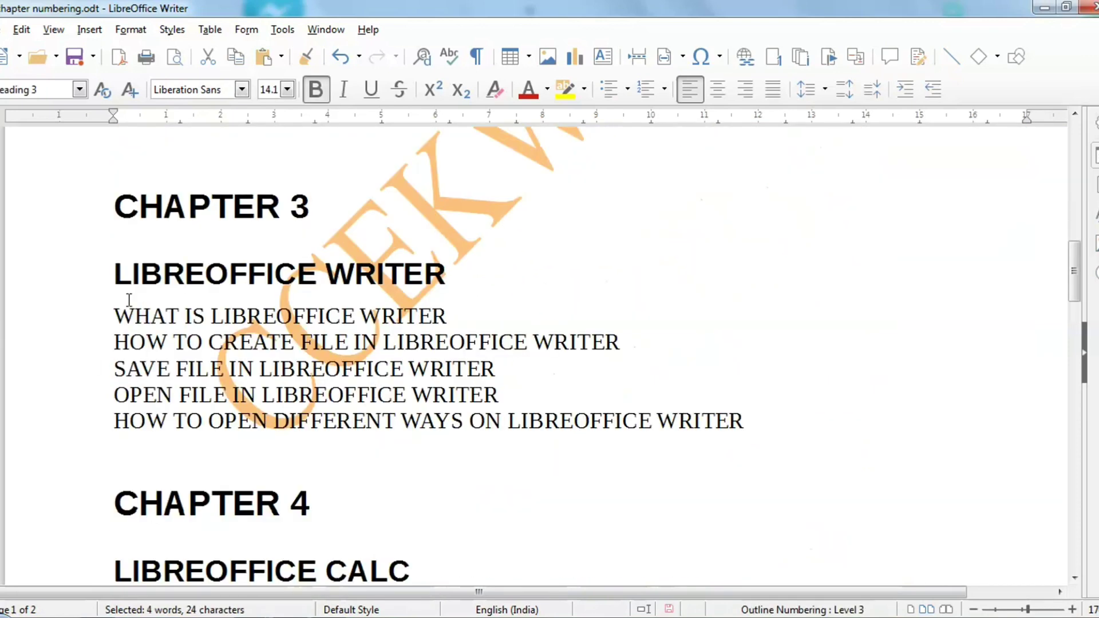
left_click_drag(110, 309, 724, 419)
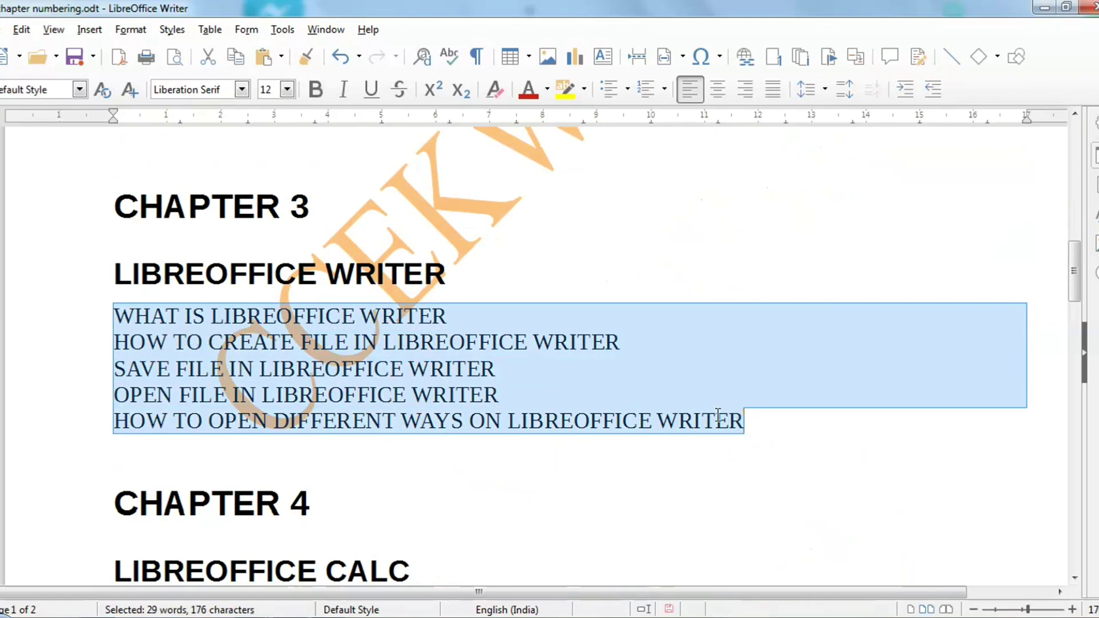
key("ctrl+3")
Apply the Heading 2 style to the E-MAIL line under CHAPTER 7.
scroll(295, 317, "down", 5)
scroll(295, 318, "down", 15)
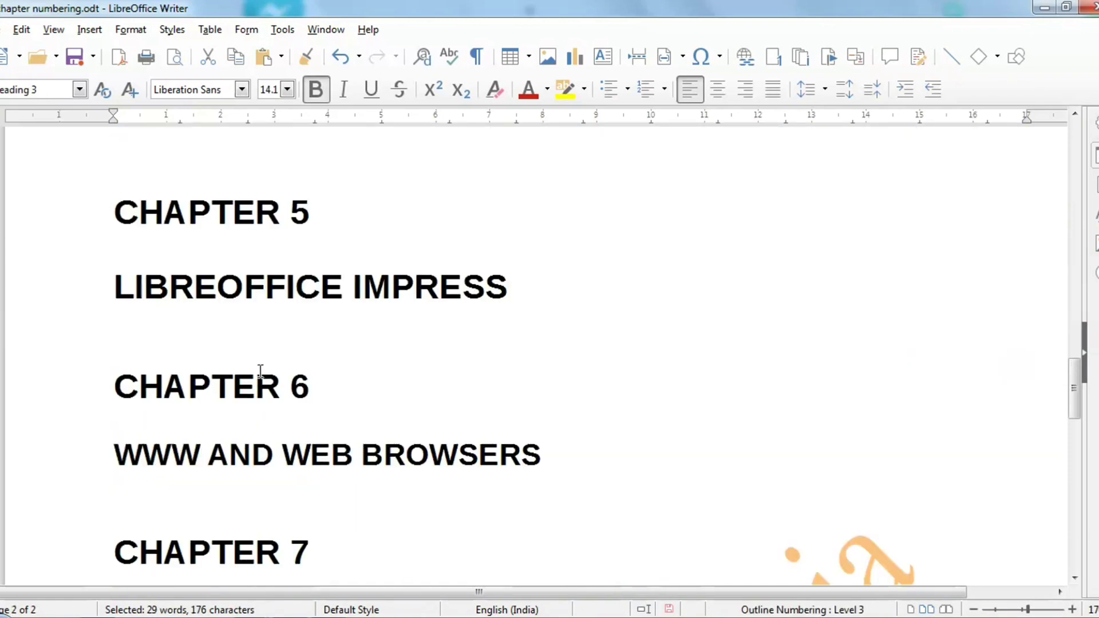
left_click_drag(104, 383, 223, 380)
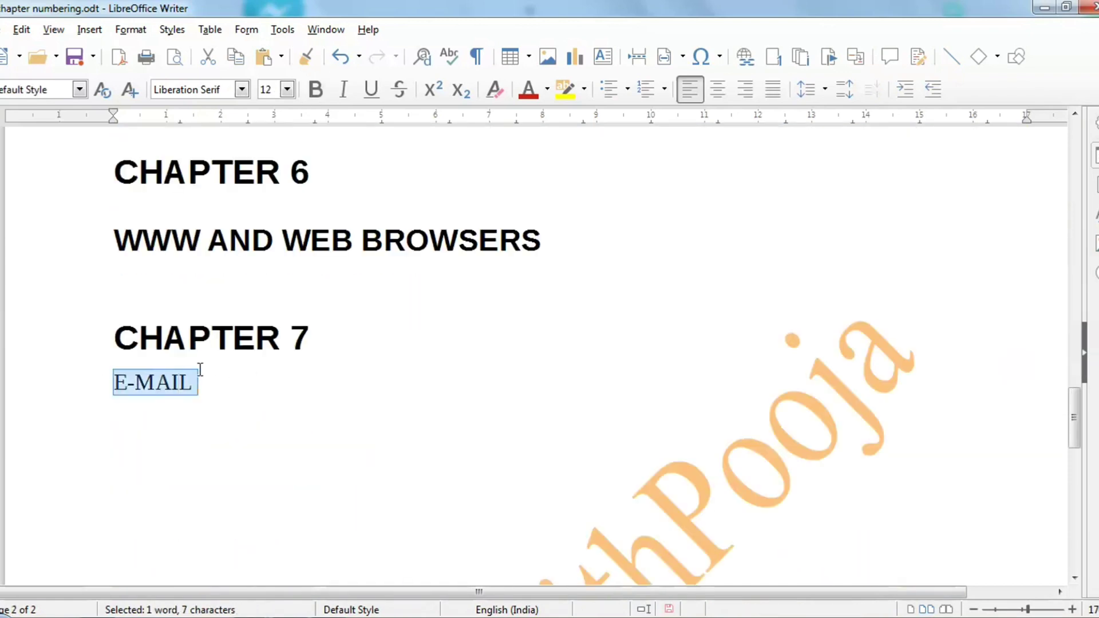
key("ctrl+1")
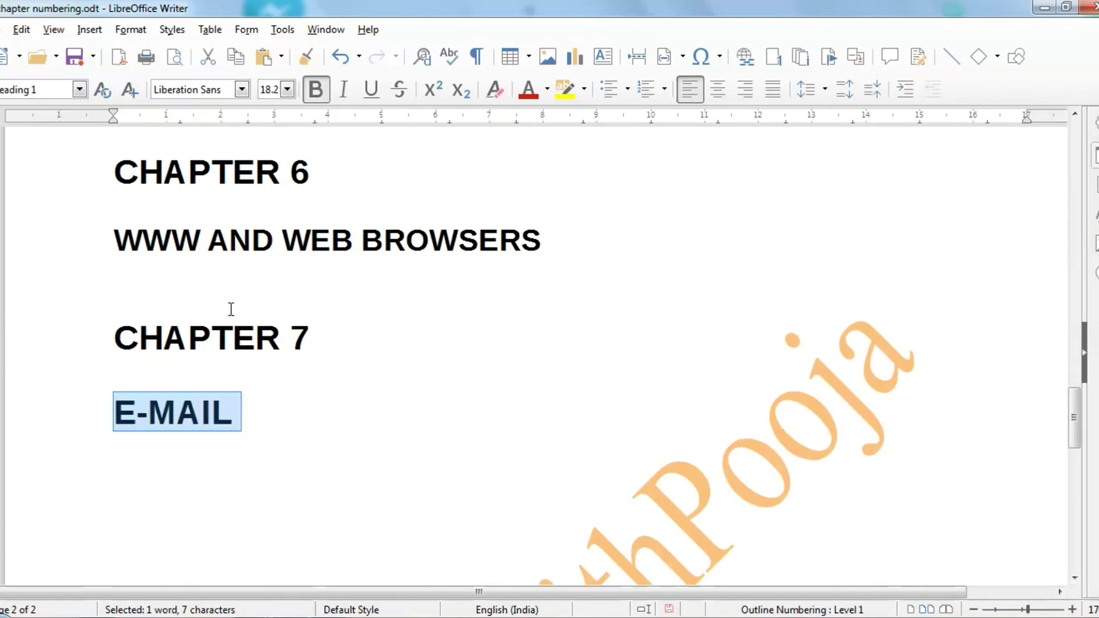
key("ctrl+2")
Place the cursor at the CHAPTER 1 heading and open the Chapter Numbering settings, checking the position options.
scroll(203, 317, "up", 15)
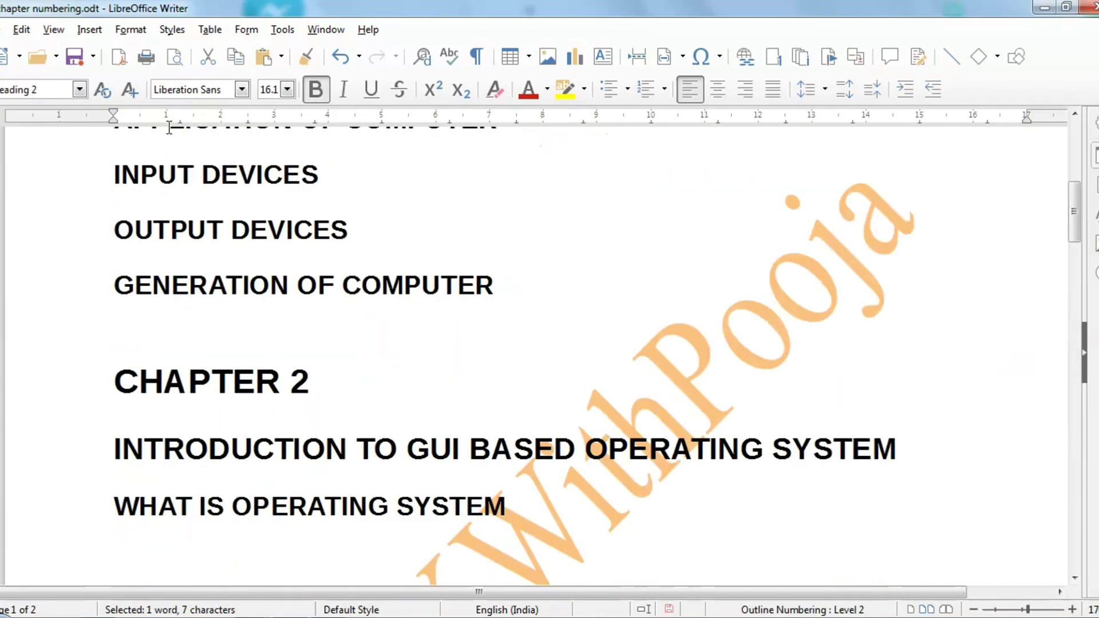
scroll(265, 295, "up", 8)
left_click(369, 314)
scroll(339, 322, "down", 1)
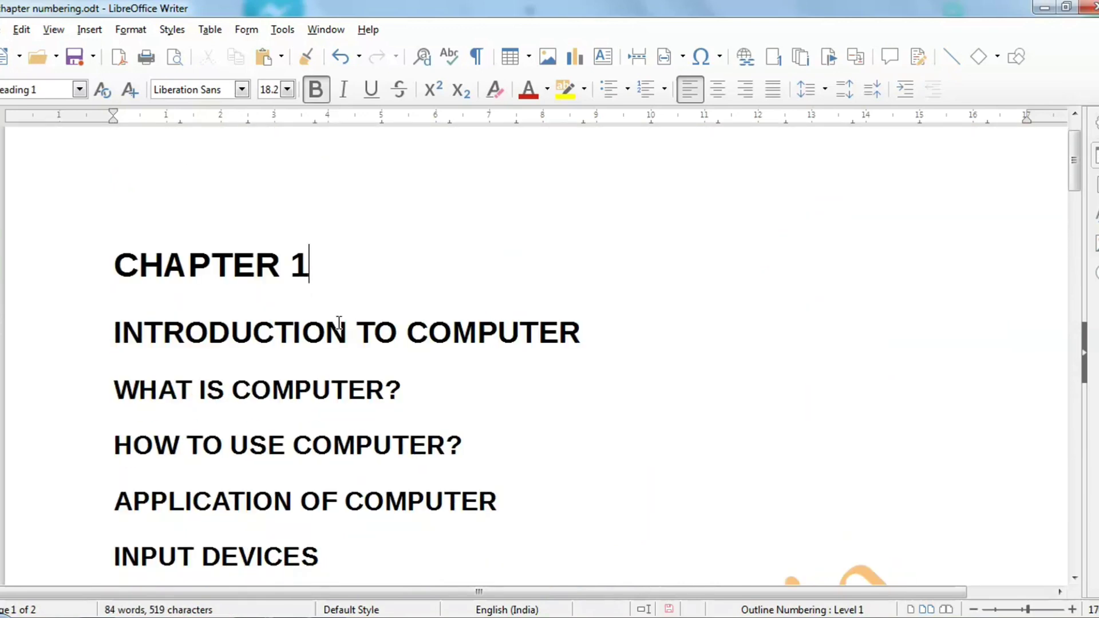
left_click(283, 30)
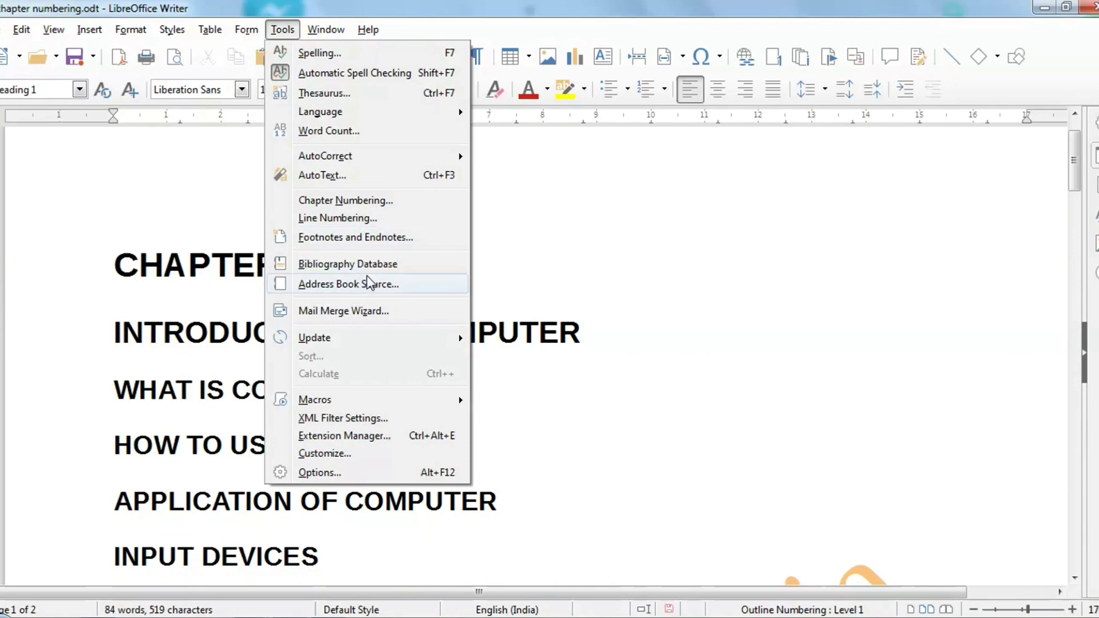
left_click(373, 203)
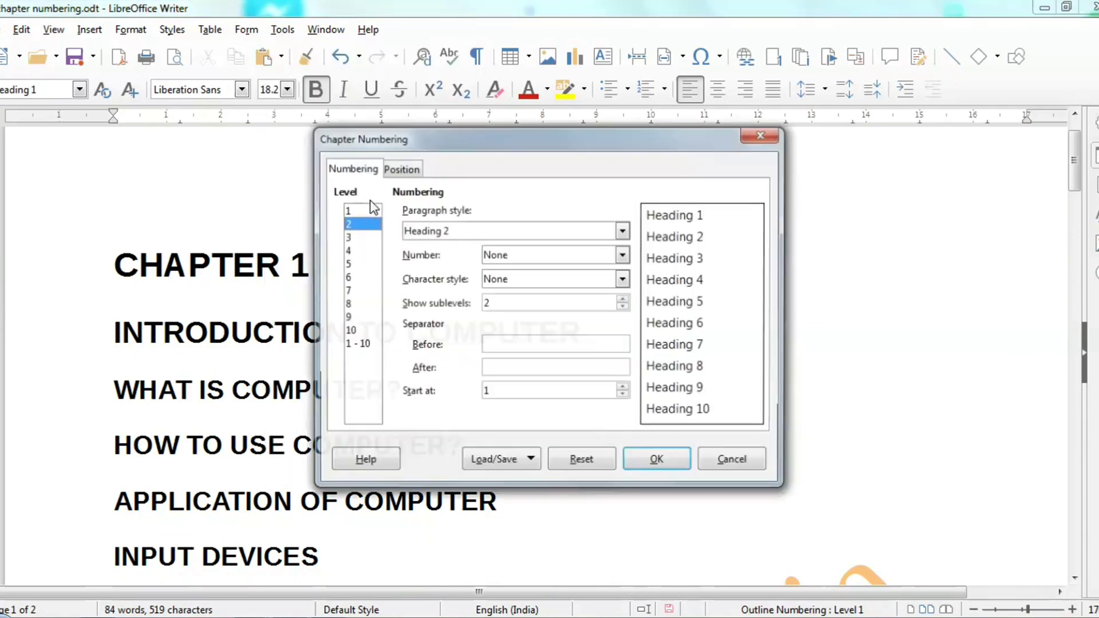
left_click_drag(583, 143, 691, 93)
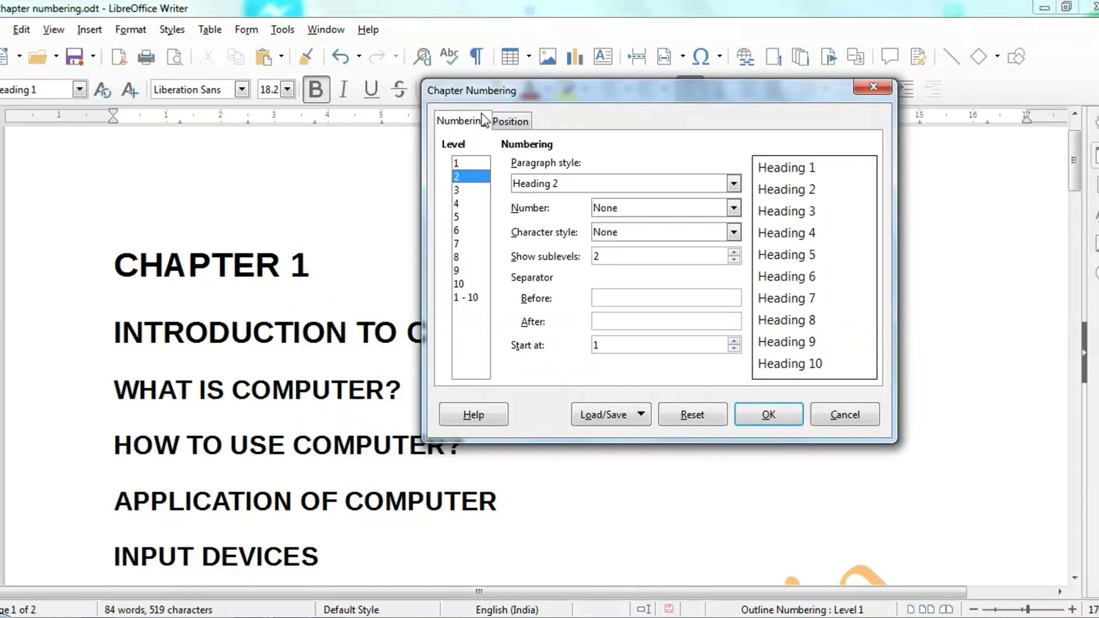
left_click(526, 124)
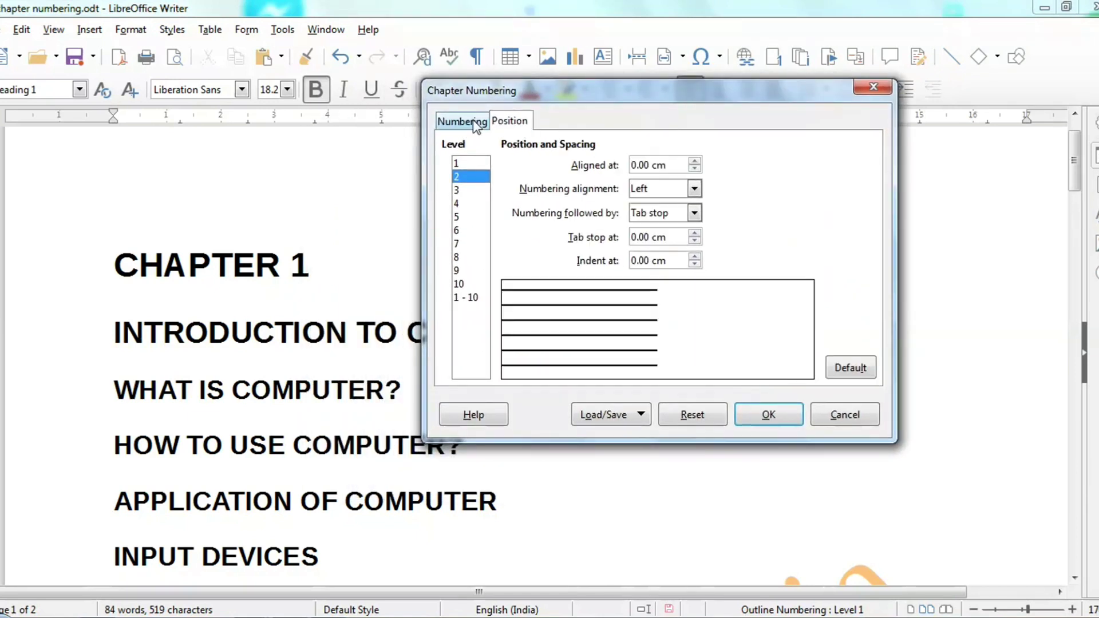
left_click(470, 126)
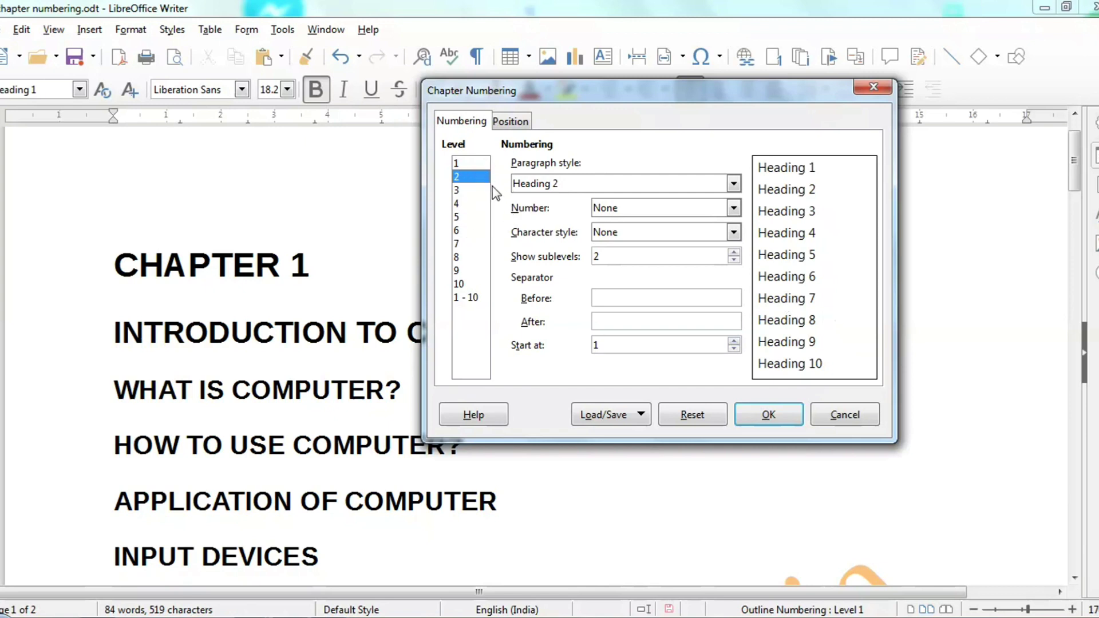
Set chapter numbering level 1 to the Heading 1 paragraph style with the number format 1, 2, 3, ...
left_click(462, 163)
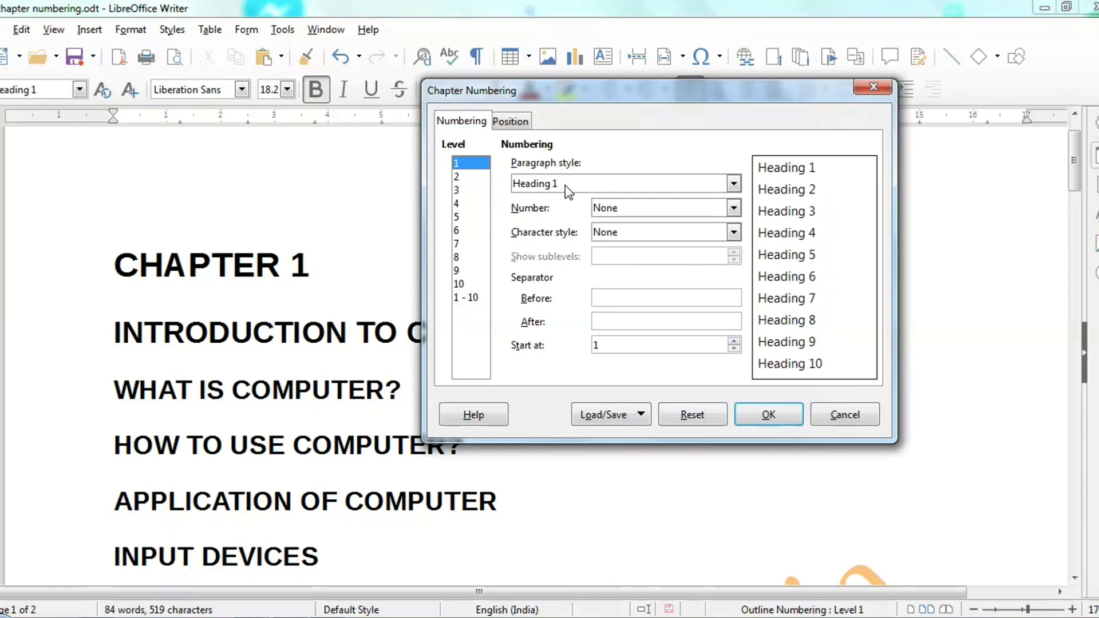
left_click(604, 185)
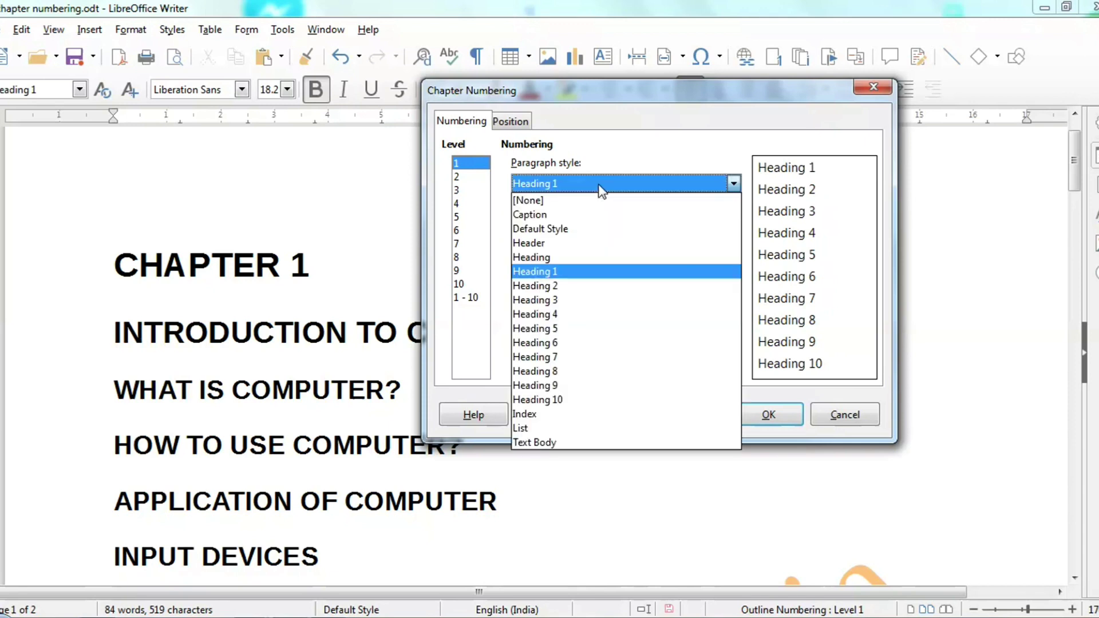
left_click(577, 272)
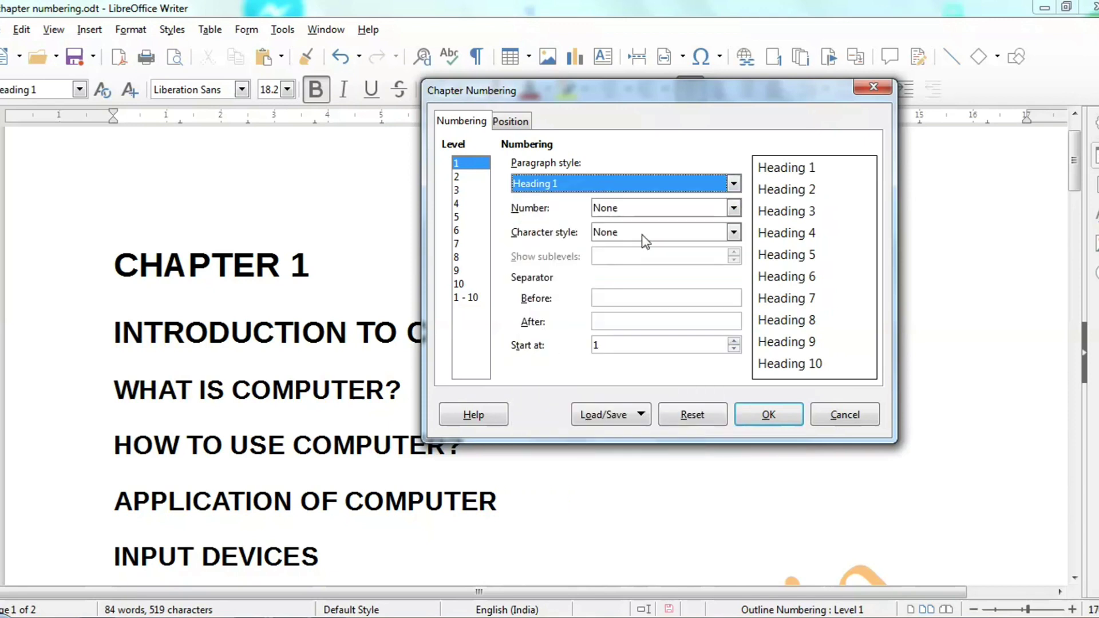
left_click(624, 211)
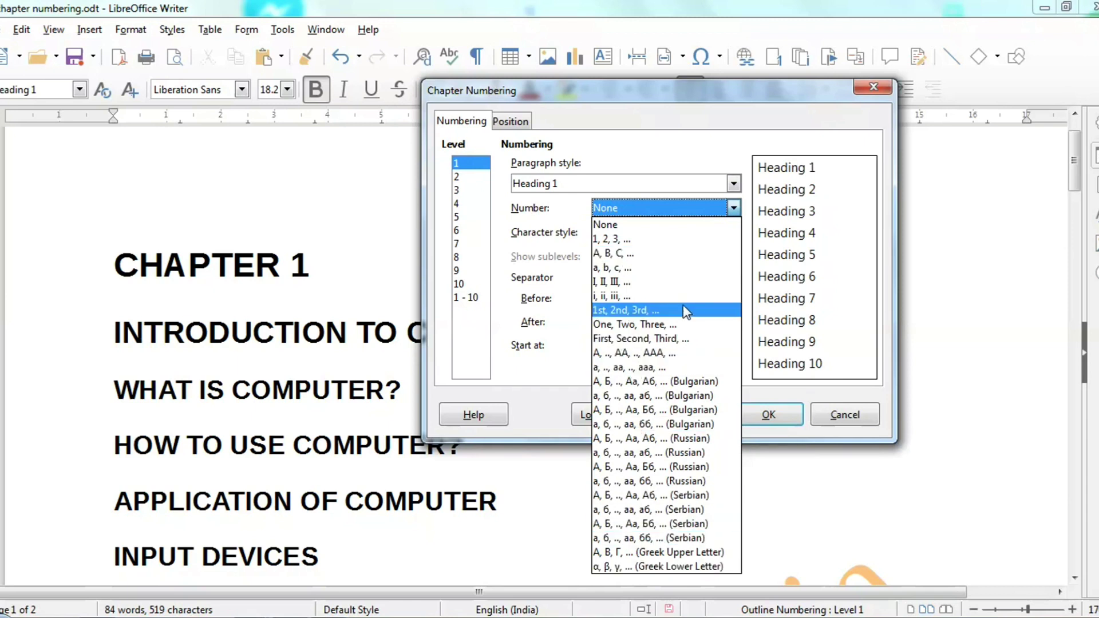
left_click(636, 243)
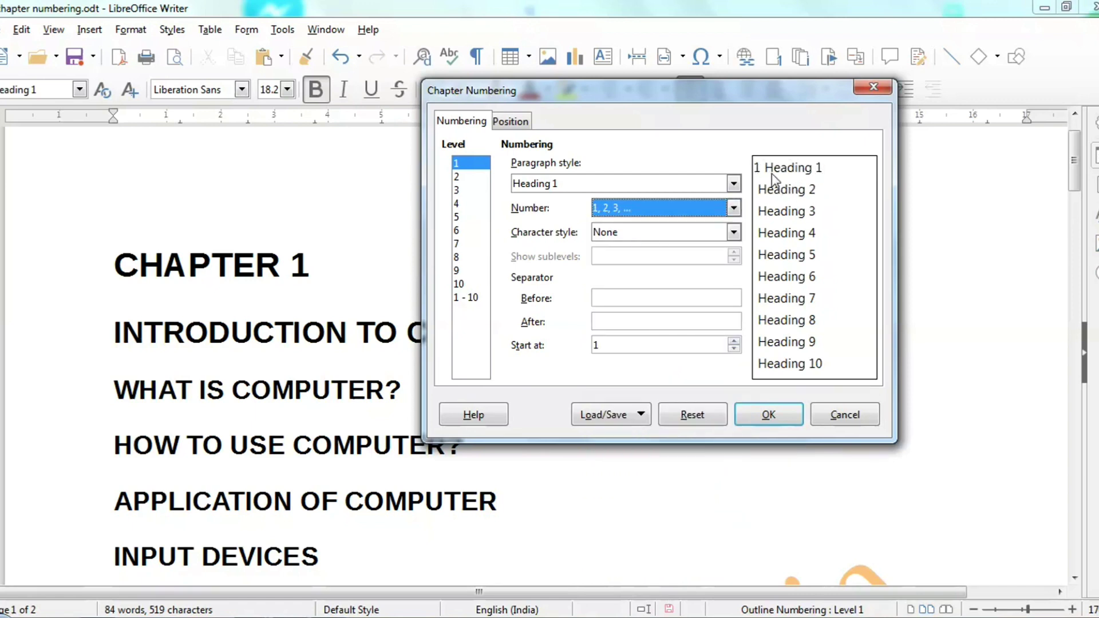
Set the separator after the level 1 number to ".1".
left_click(611, 319)
type(".")
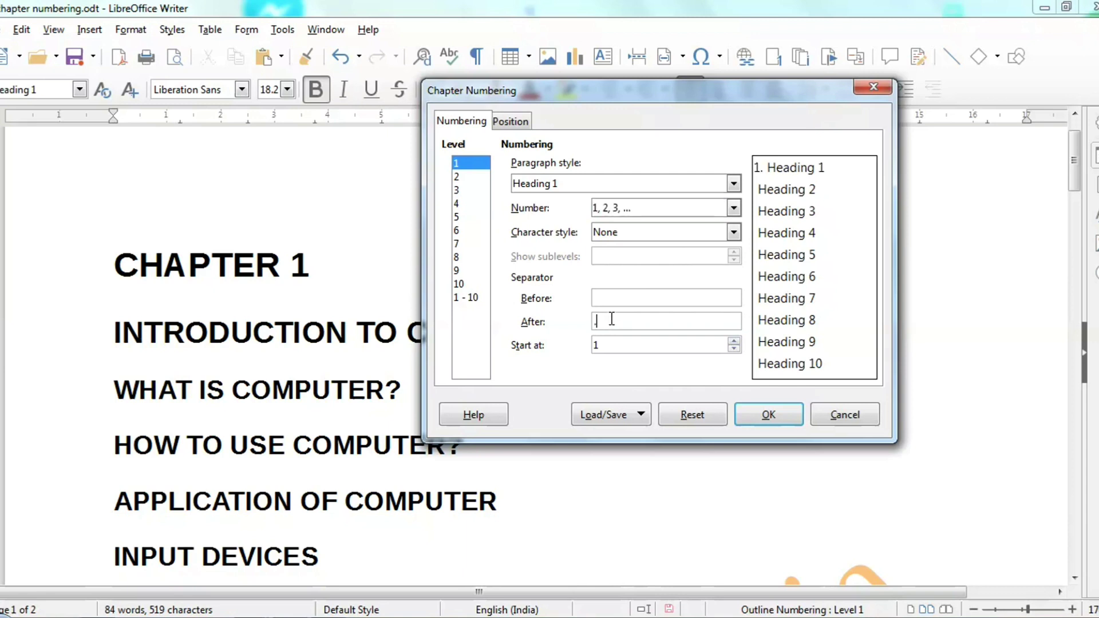
type("1")
key("BackSpace")
type("2")
key("BackSpace")
type("1")
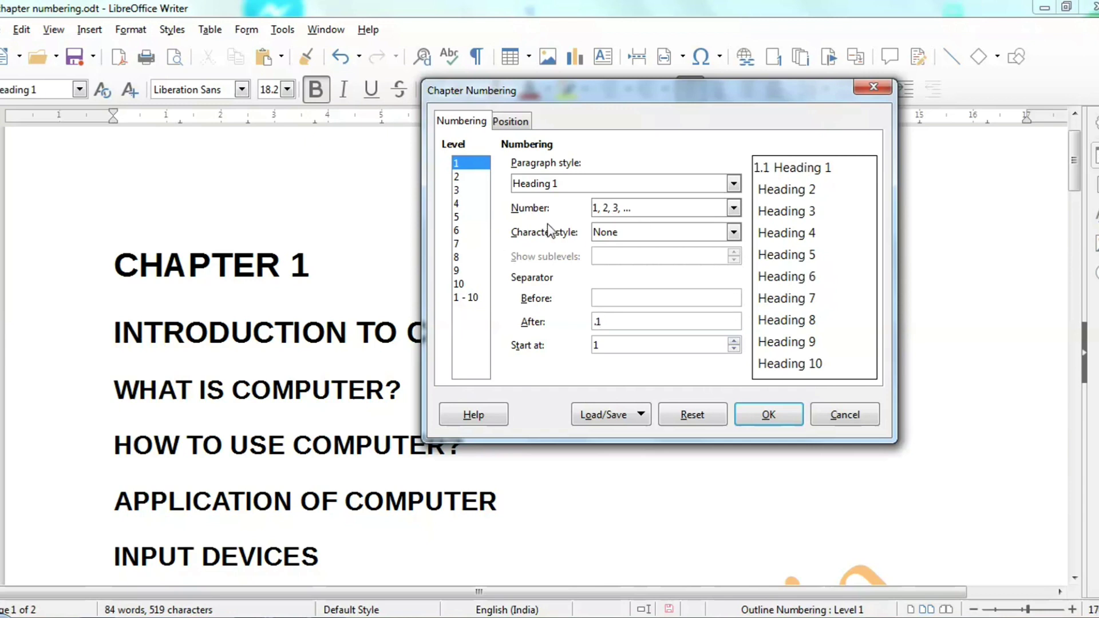
Set chapter numbering level 2, with the Heading 2 paragraph style, to the number format a, b, c, ...
left_click(462, 180)
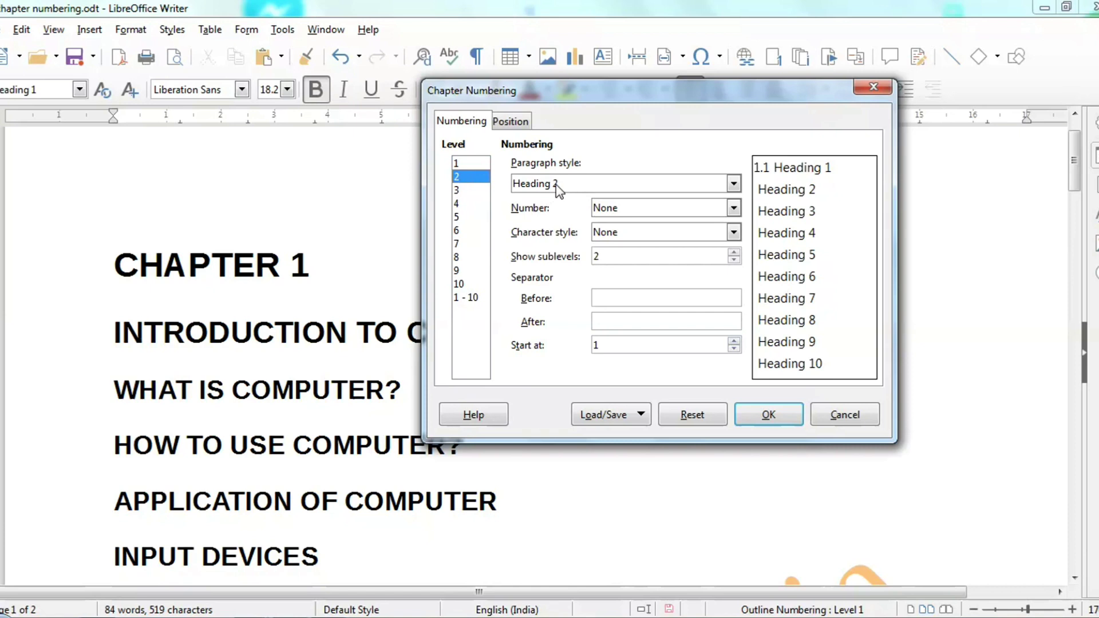
left_click(640, 216)
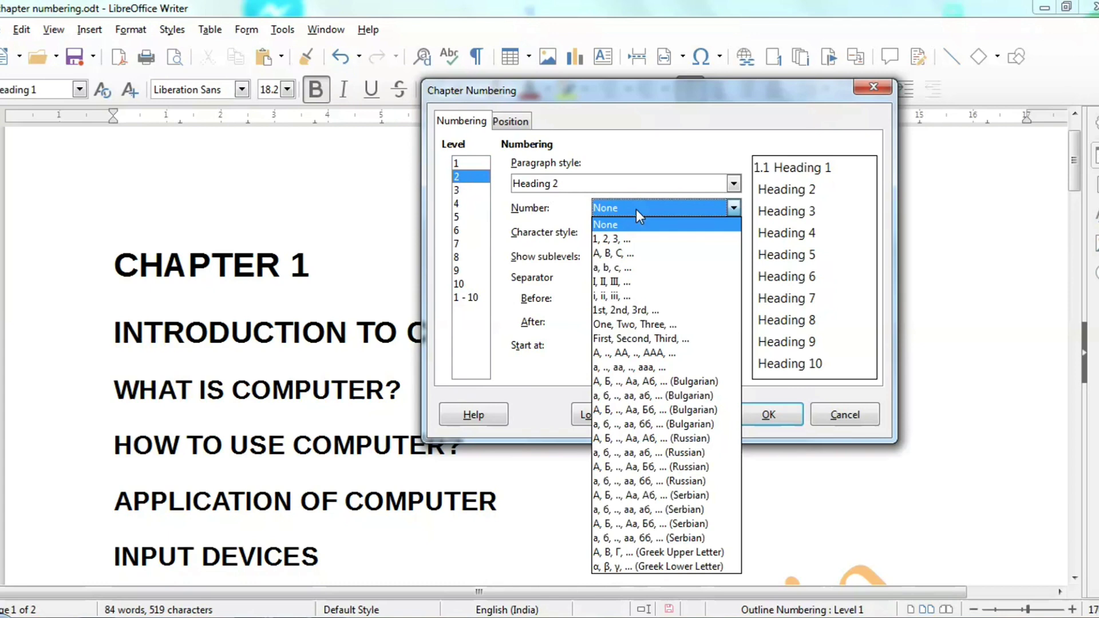
left_click(616, 268)
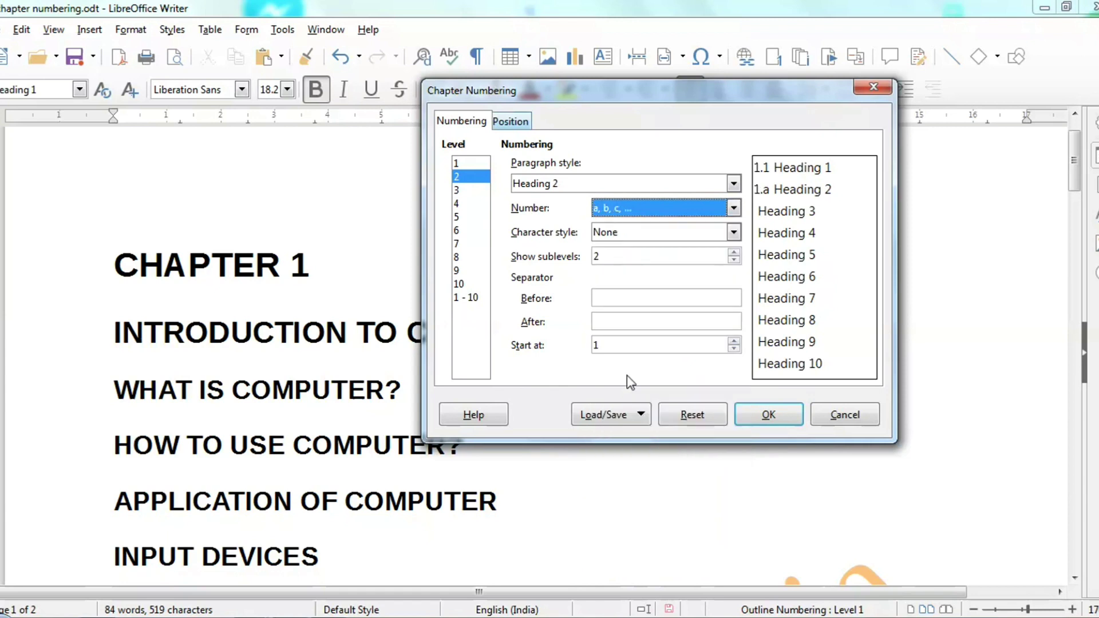
left_click(612, 321)
left_click(608, 302)
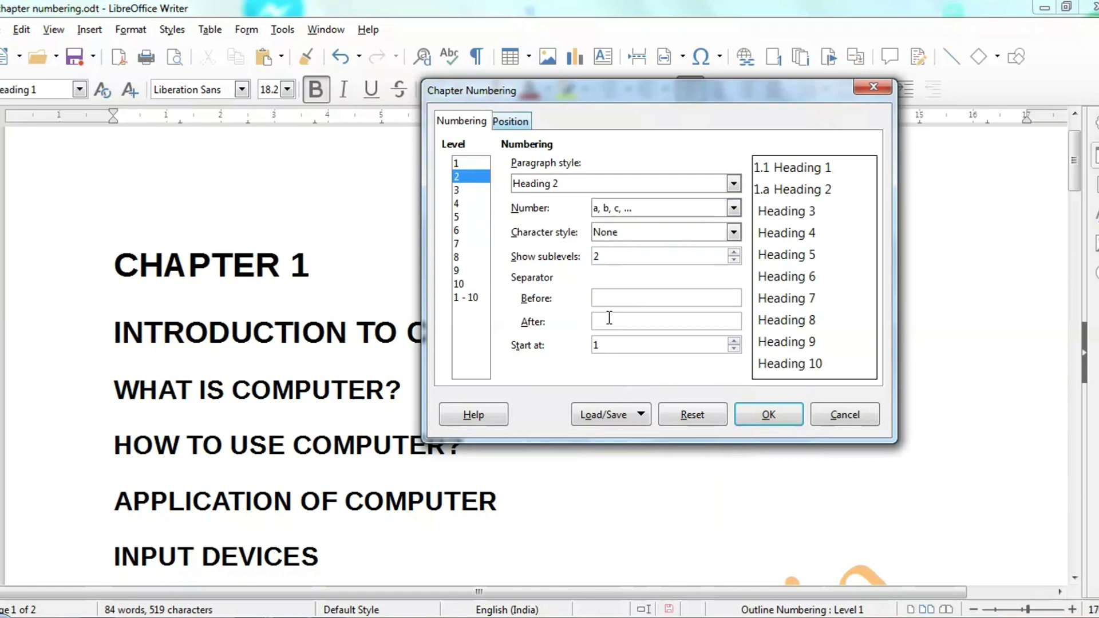
left_click(609, 320)
Set chapter numbering level 3 to the number format One, Two, Three, ... with ".3" as the separator after the number.
left_click(458, 191)
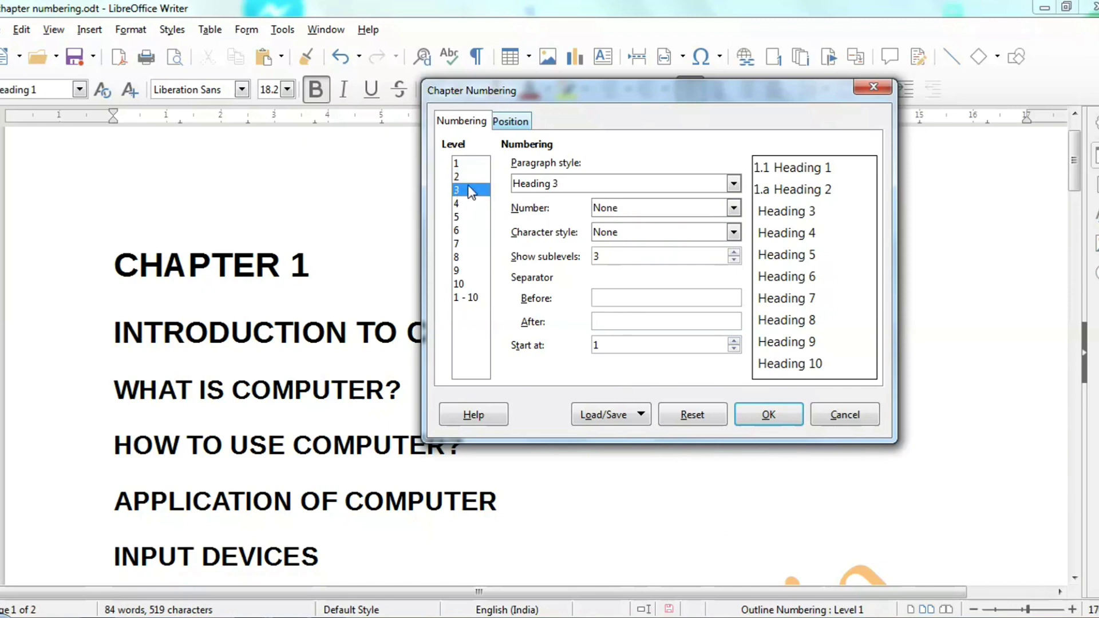
left_click(613, 207)
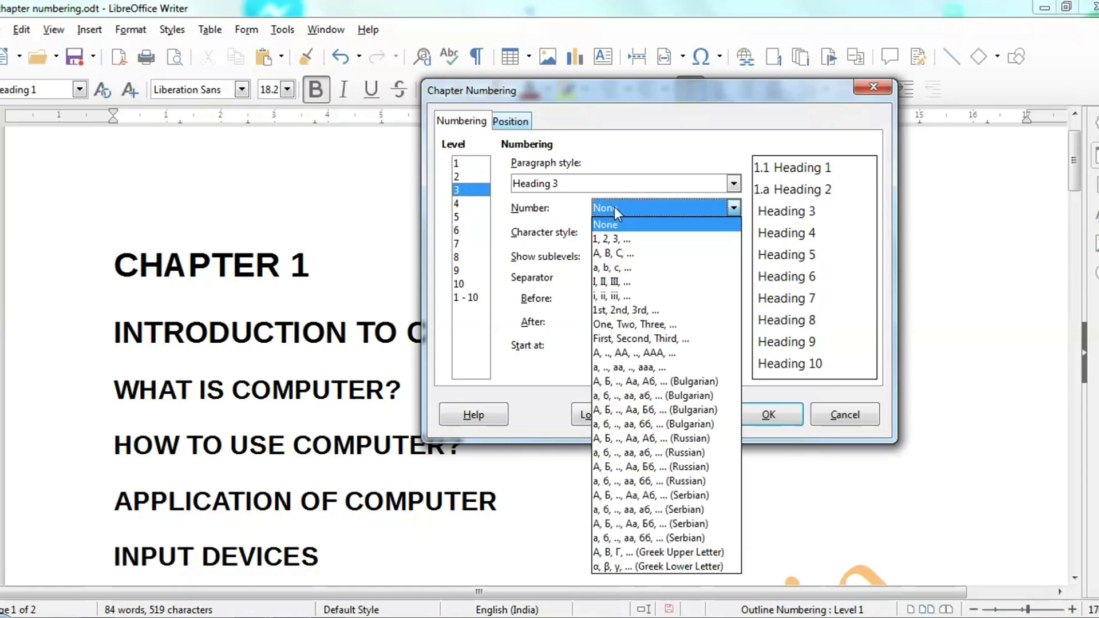
left_click(647, 324)
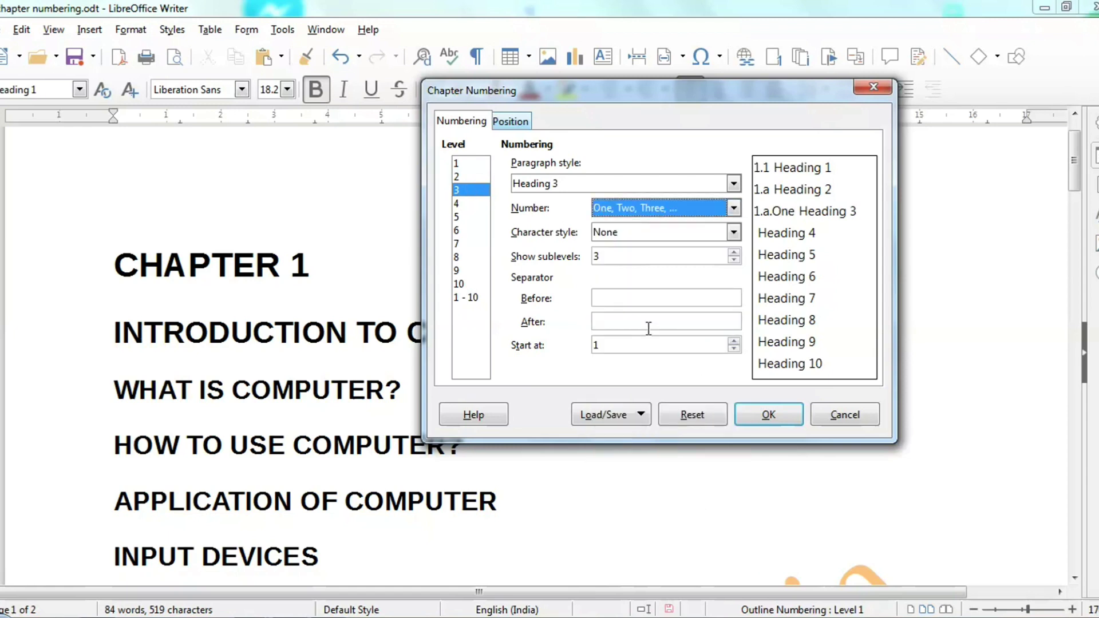
left_click(609, 323)
type(".2")
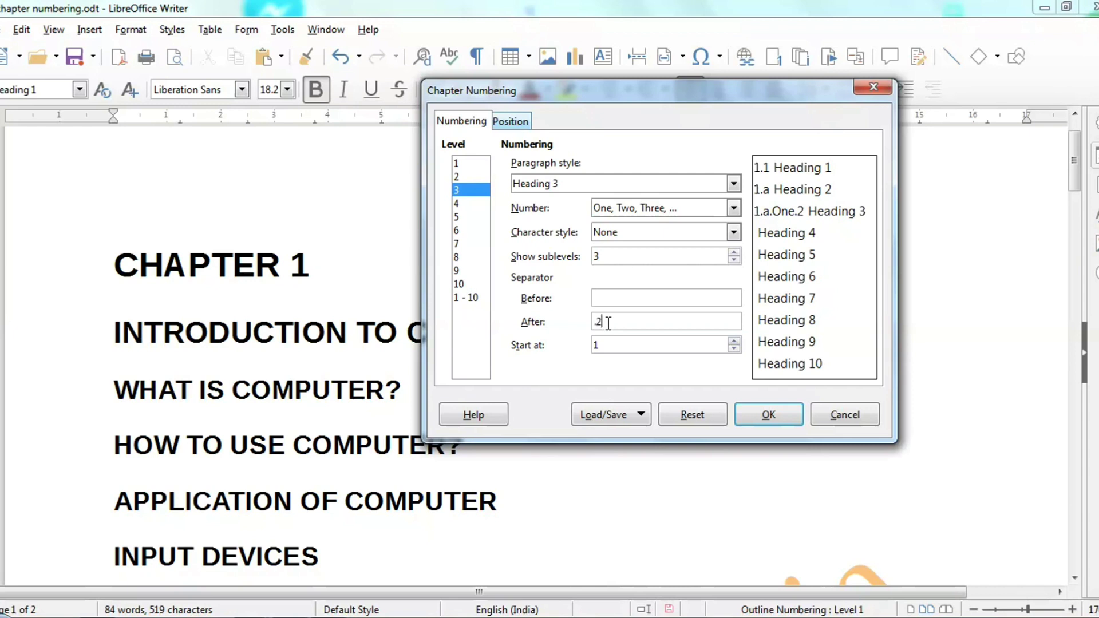
key("BackSpace")
type("3")
Set the separator after the level 2 number to ".2" and apply the chapter numbering to the document.
left_click(462, 177)
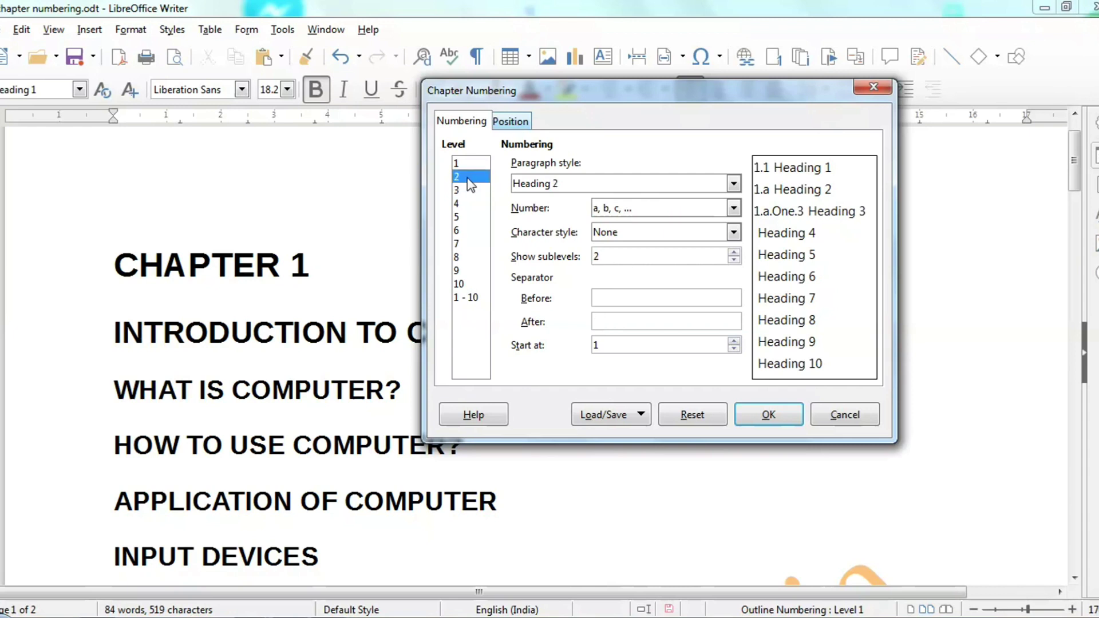
left_click(608, 324)
type(".2")
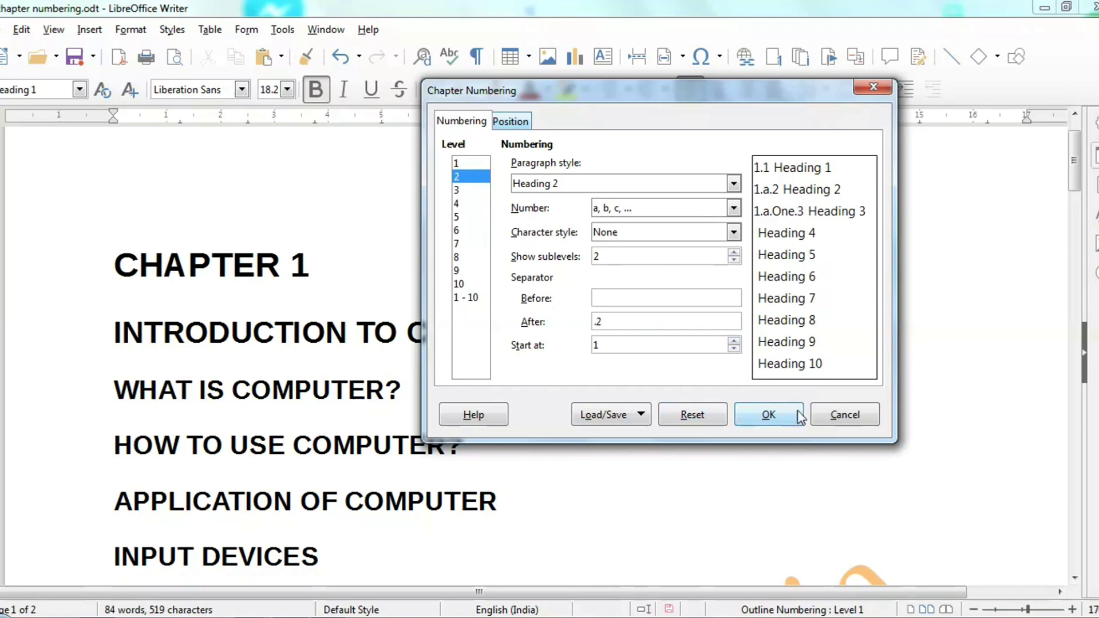
left_click(769, 416)
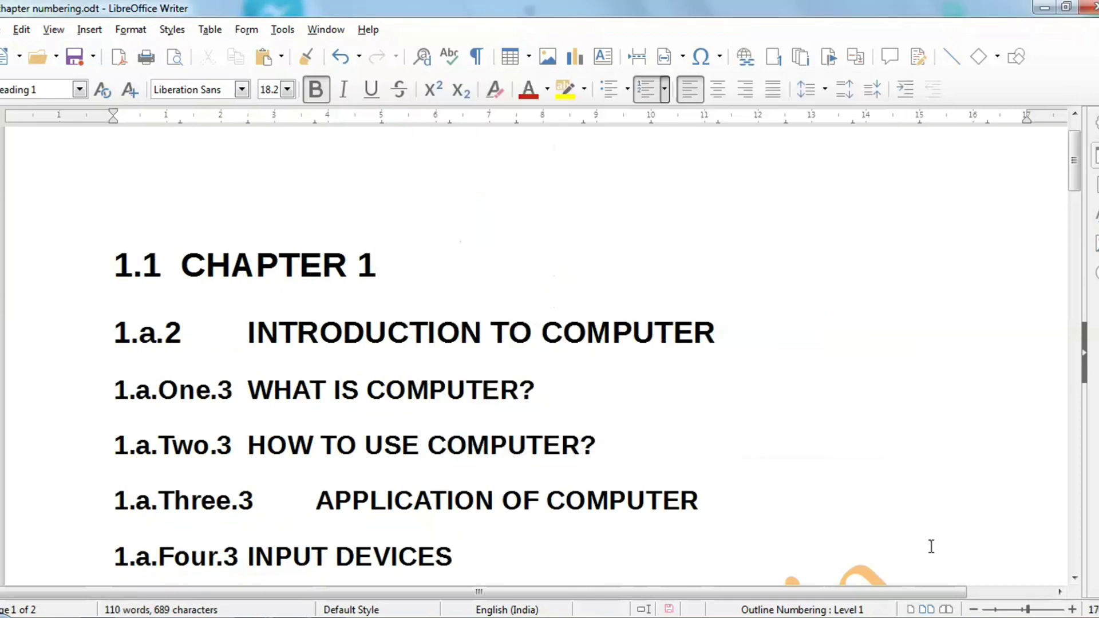
Zoom out and examine the numbering of the chapter titles and topics across both pages.
left_click(973, 610)
left_click(974, 610)
left_click(973, 610)
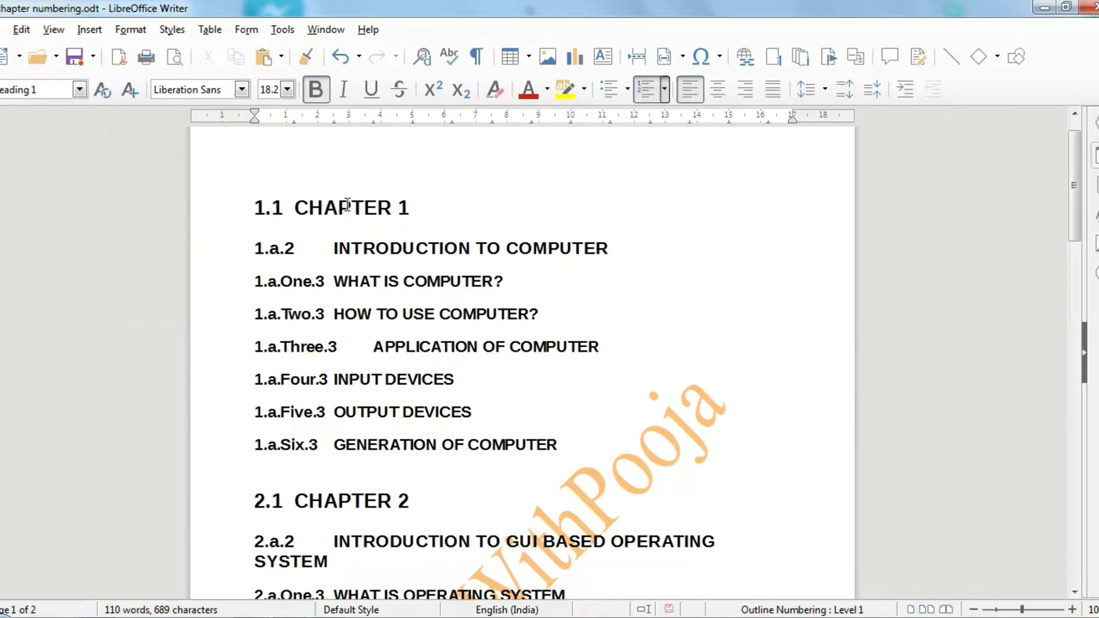
scroll(321, 405, "down", 4)
scroll(356, 387, "down", 2)
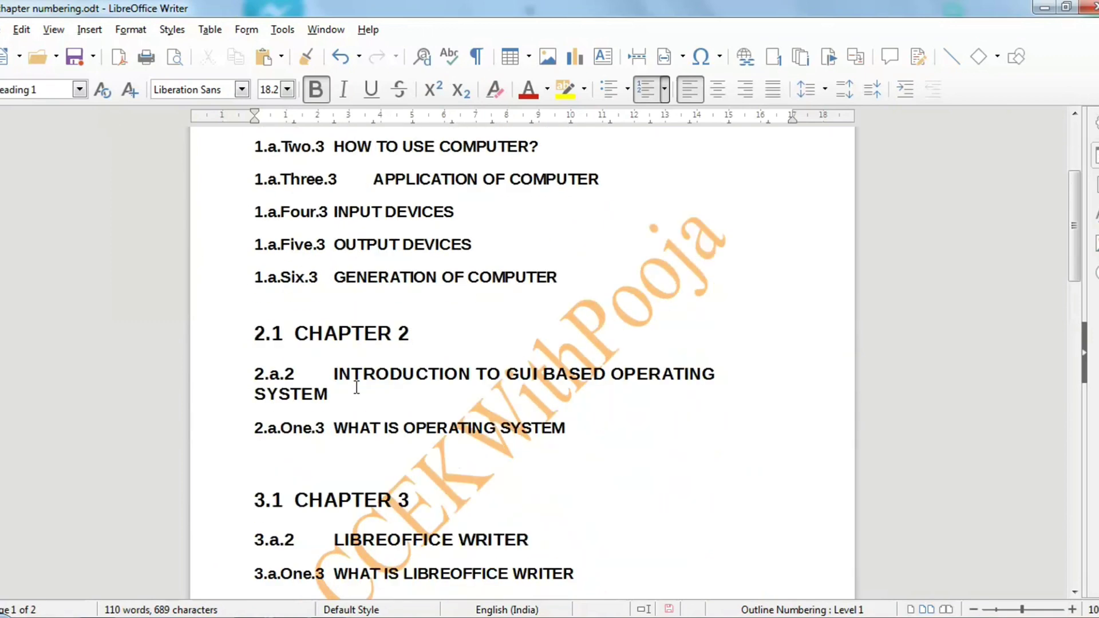
scroll(357, 387, "down", 2)
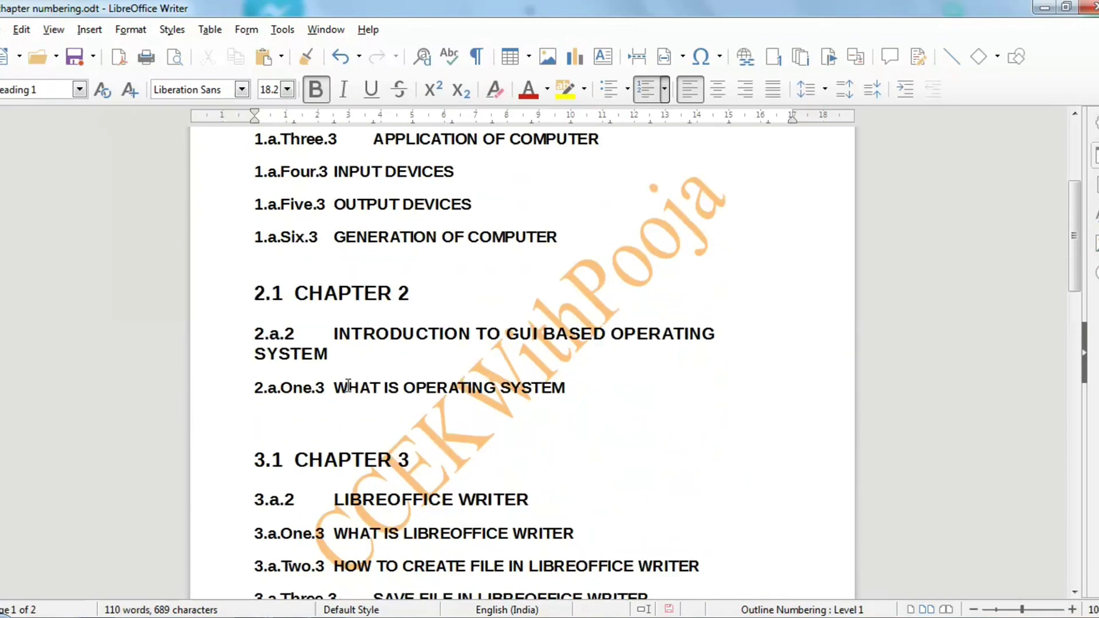
scroll(338, 375, "down", 2)
scroll(310, 471, "down", 2)
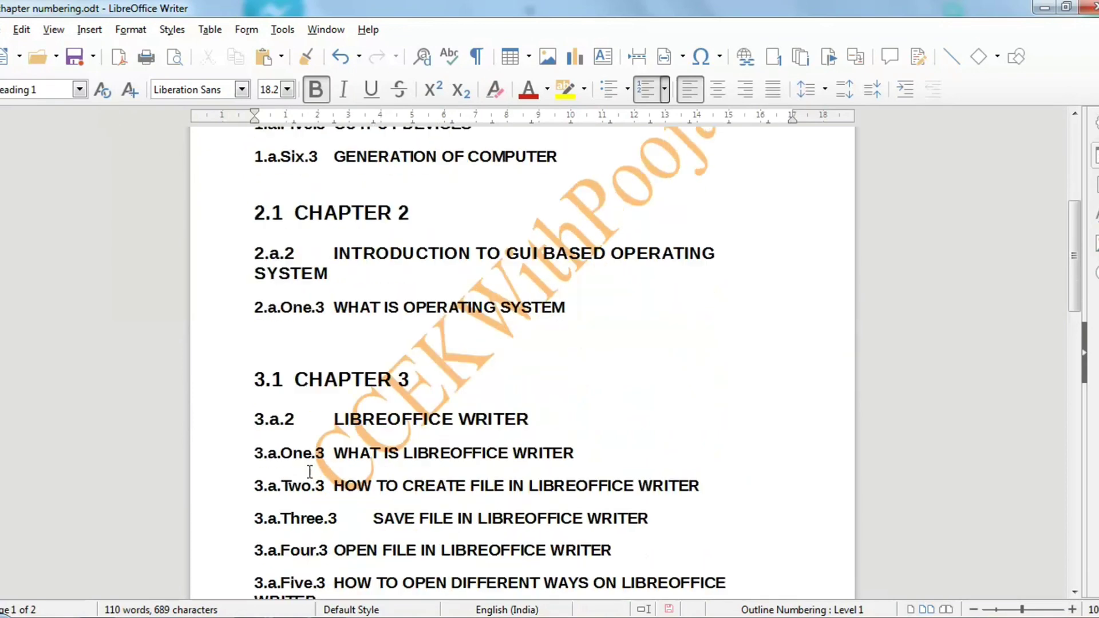
scroll(350, 388, "down", 4)
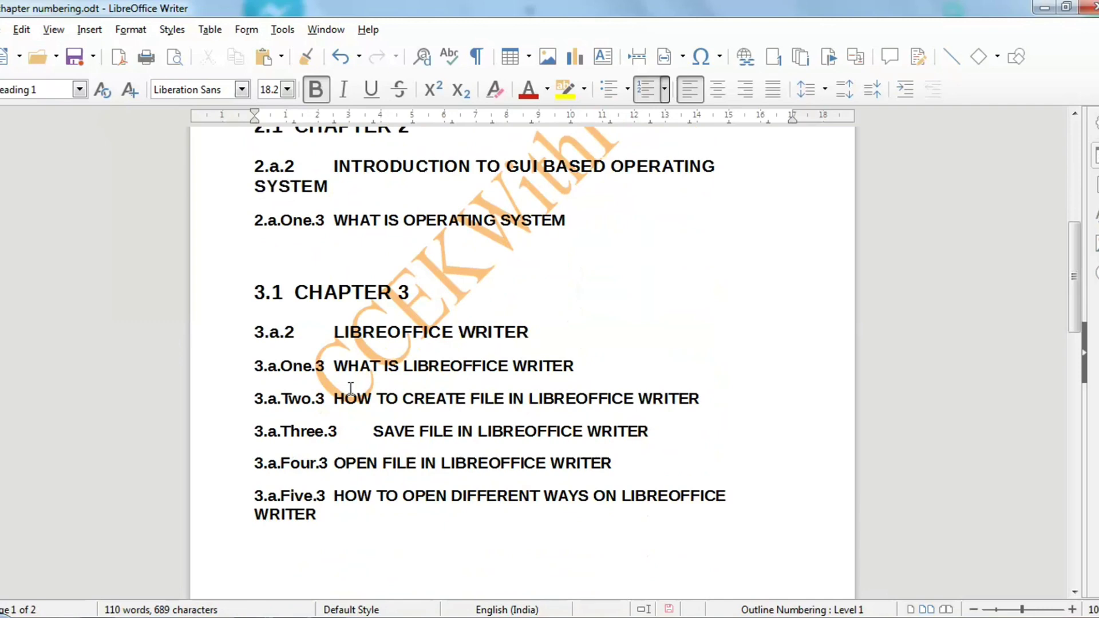
scroll(351, 389, "down", 8)
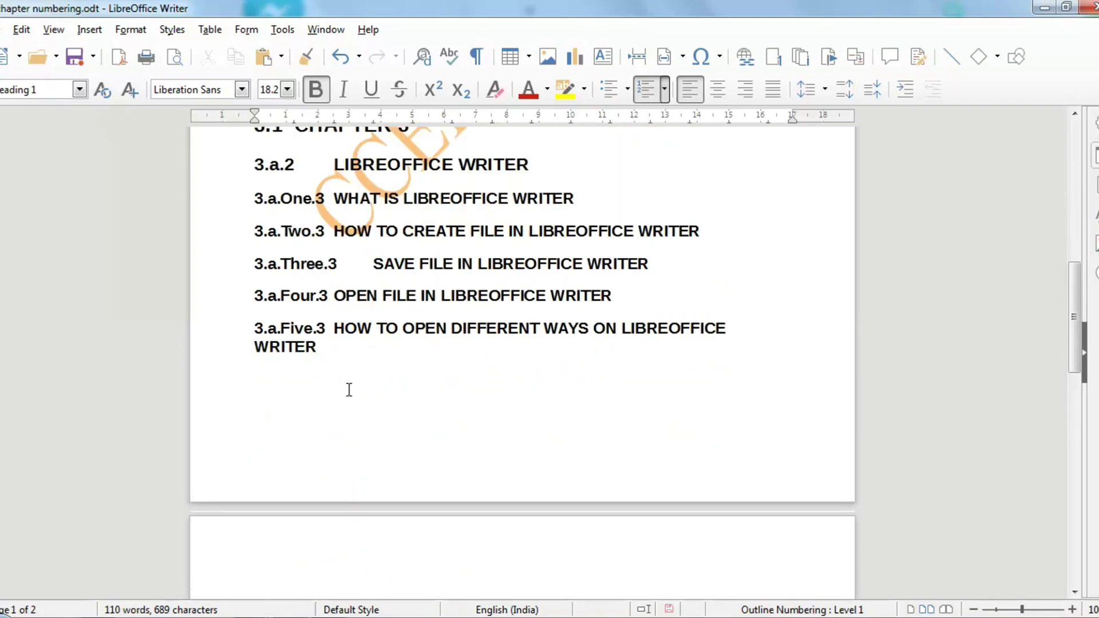
scroll(348, 389, "down", 16)
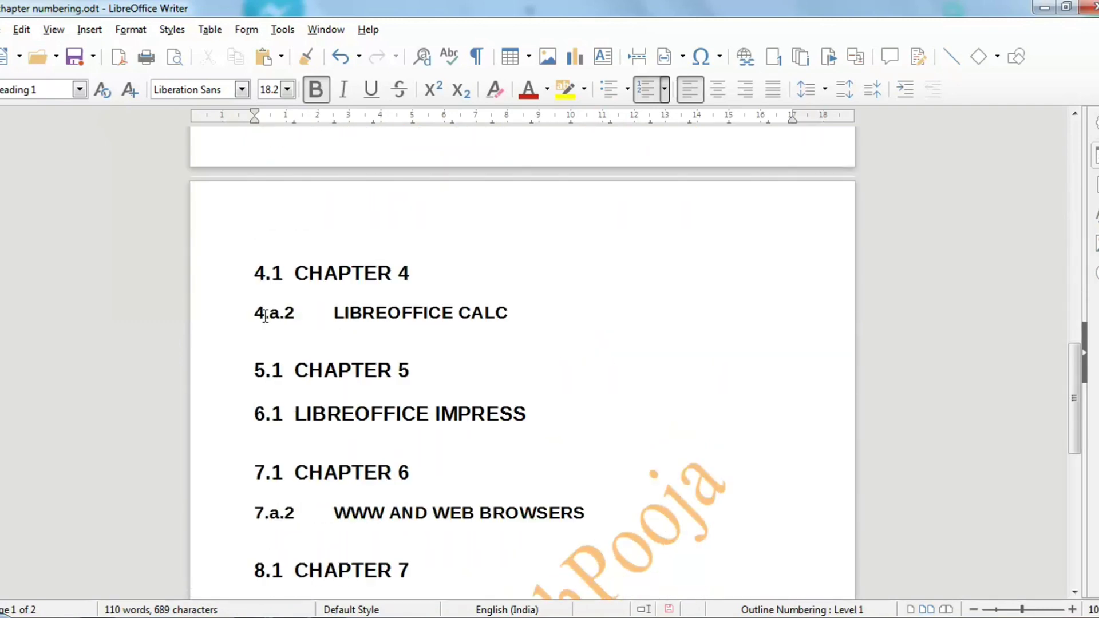
scroll(351, 274, "down", 4)
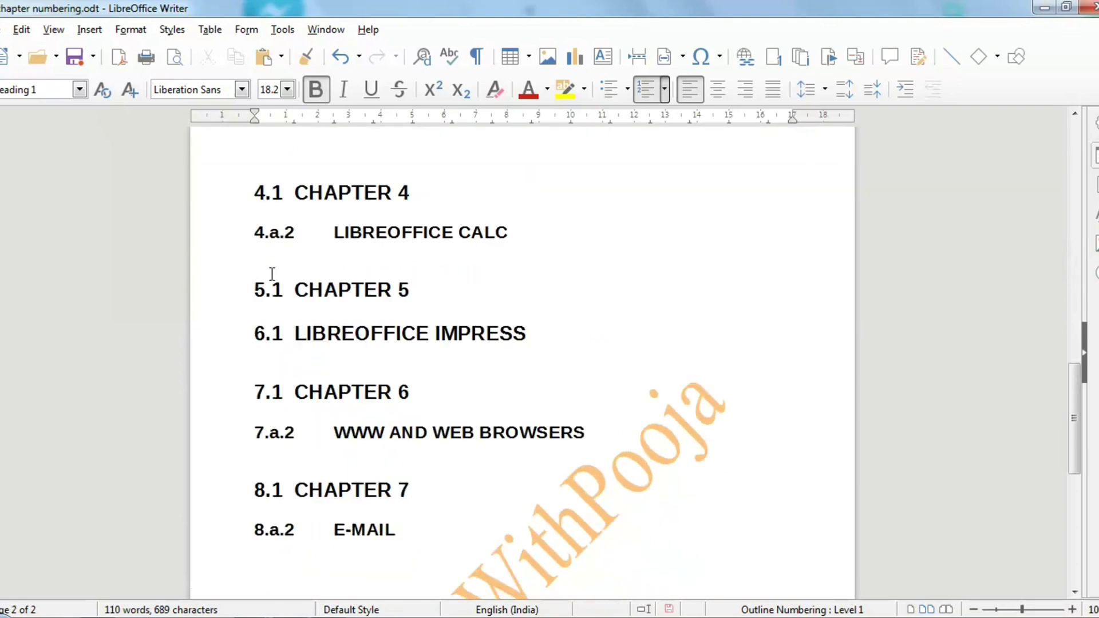
scroll(353, 385, "up", 16)
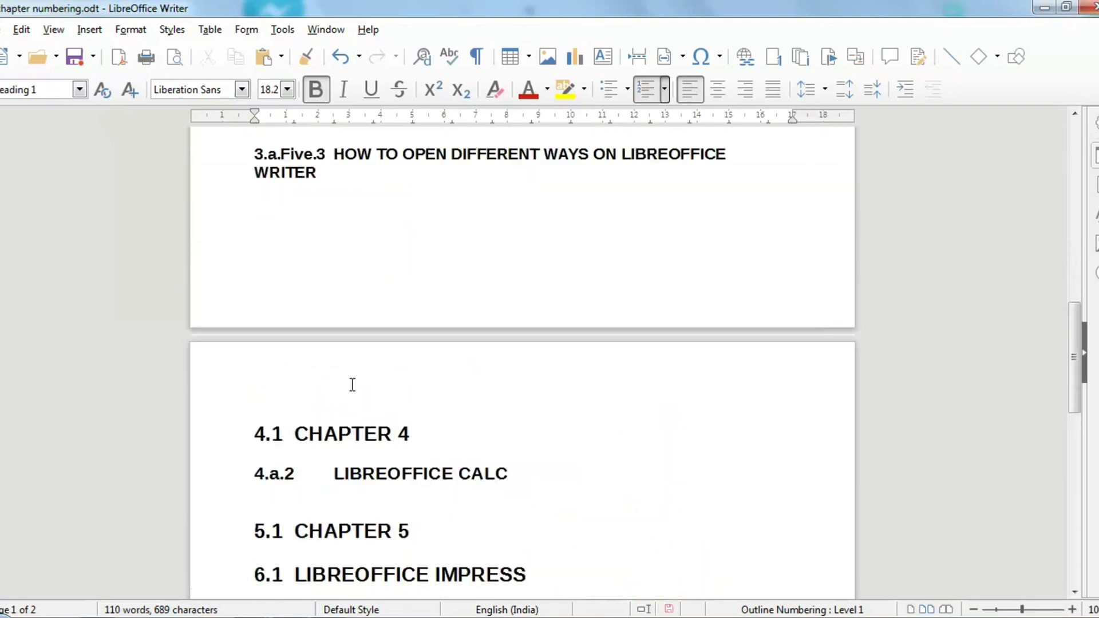
scroll(352, 385, "up", 20)
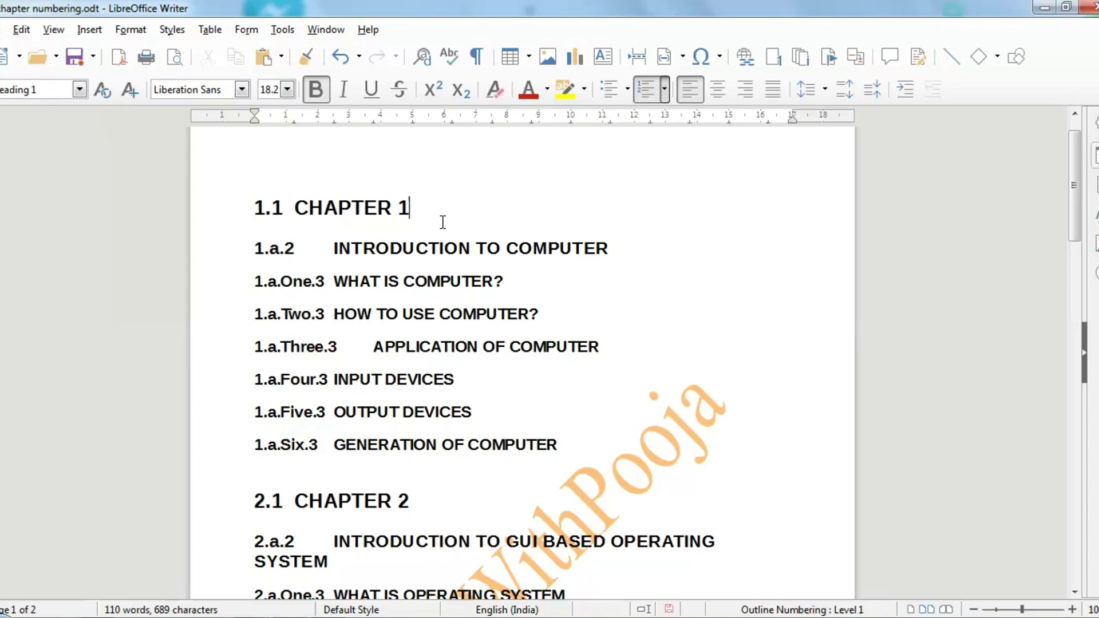
Remove the separator after the level 2 number in the Chapter Numbering settings, starting from the INTRODUCTION TO COMPUTER heading, and apply the change.
left_click(415, 247)
left_click(282, 30)
left_click(349, 202)
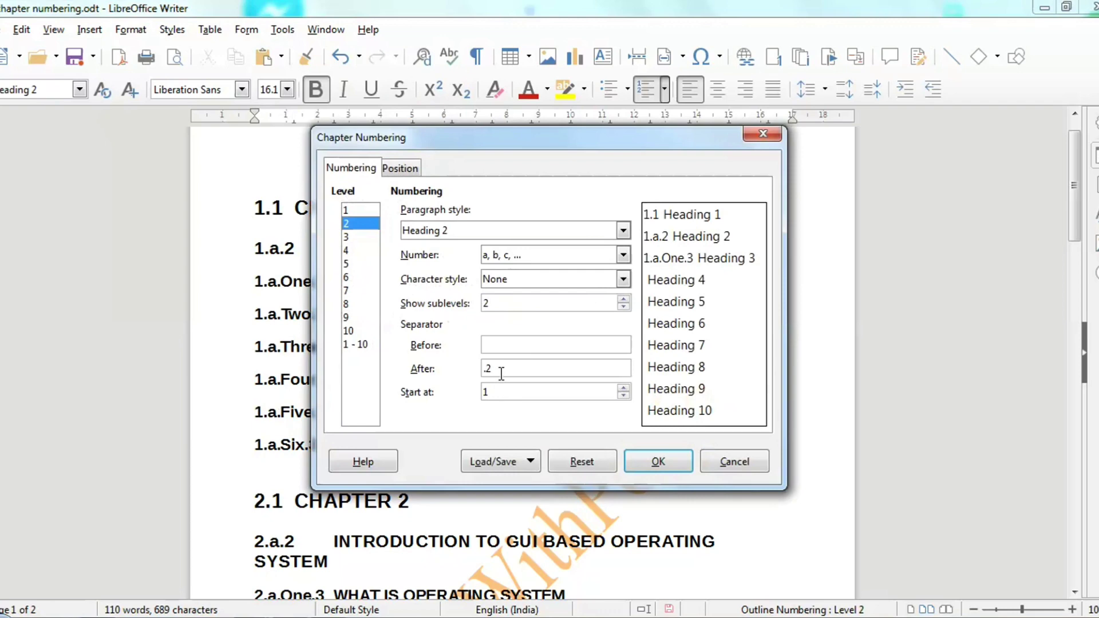
left_click_drag(502, 372, 463, 371)
key("BackSpace")
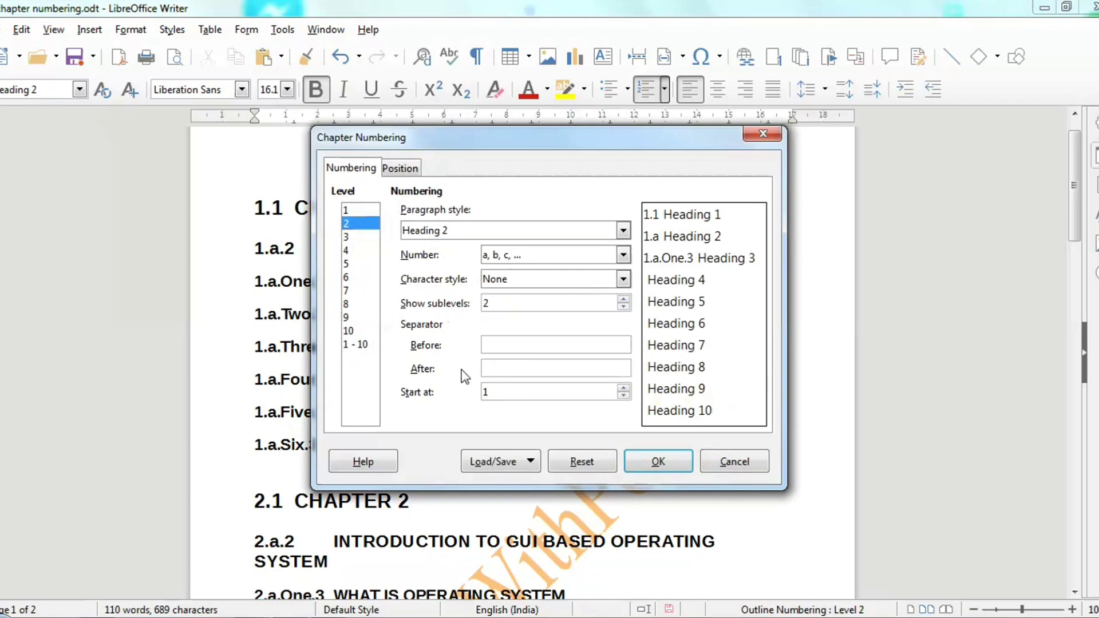
left_click(659, 458)
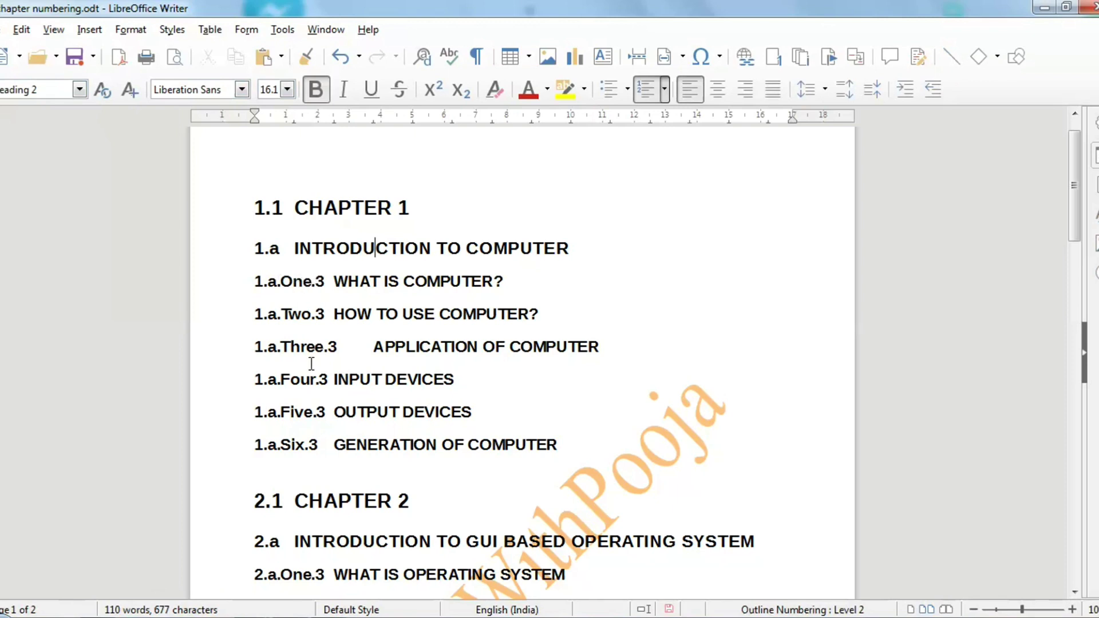
Check the revised level 2 numbers on the headings from CHAPTER 1 through CHAPTER 7.
scroll(315, 359, "down", 3)
scroll(314, 437, "down", 1)
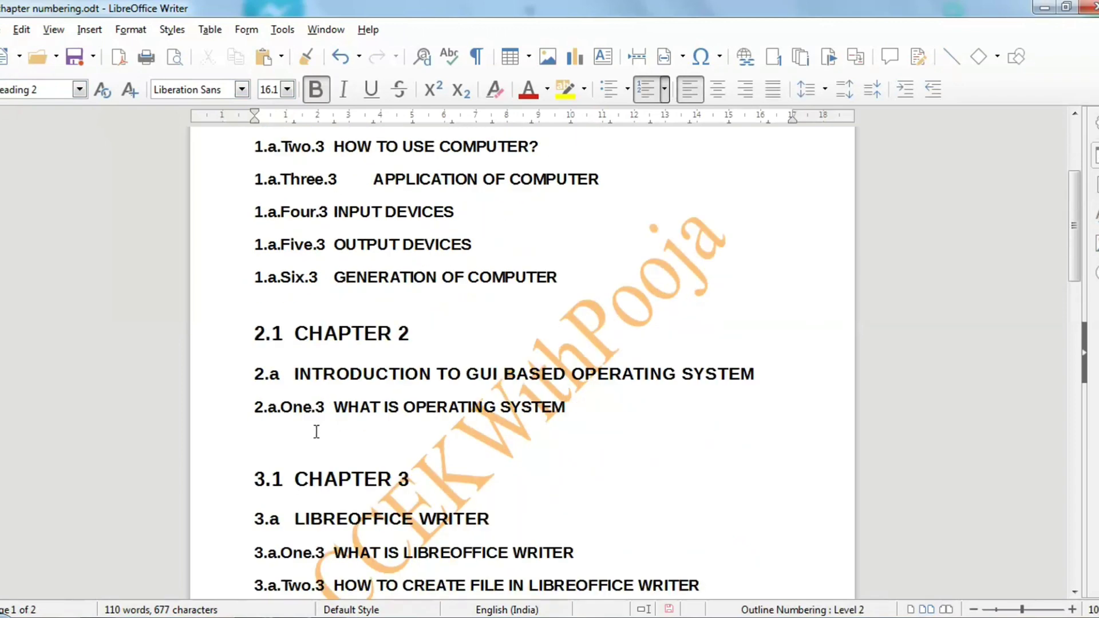
scroll(316, 432, "down", 1)
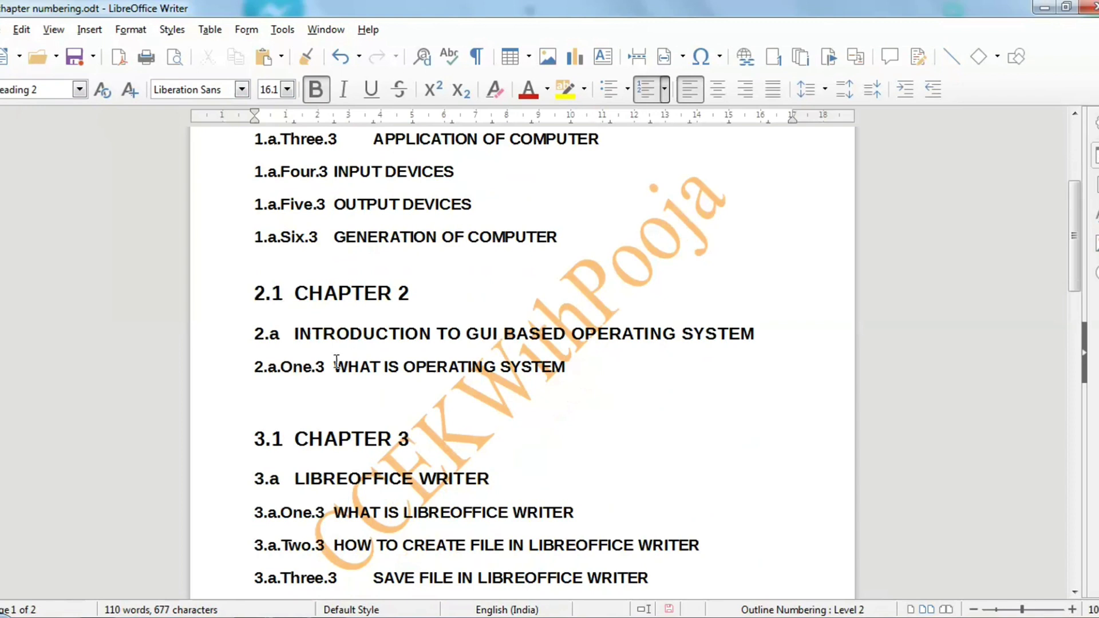
scroll(335, 362, "down", 1)
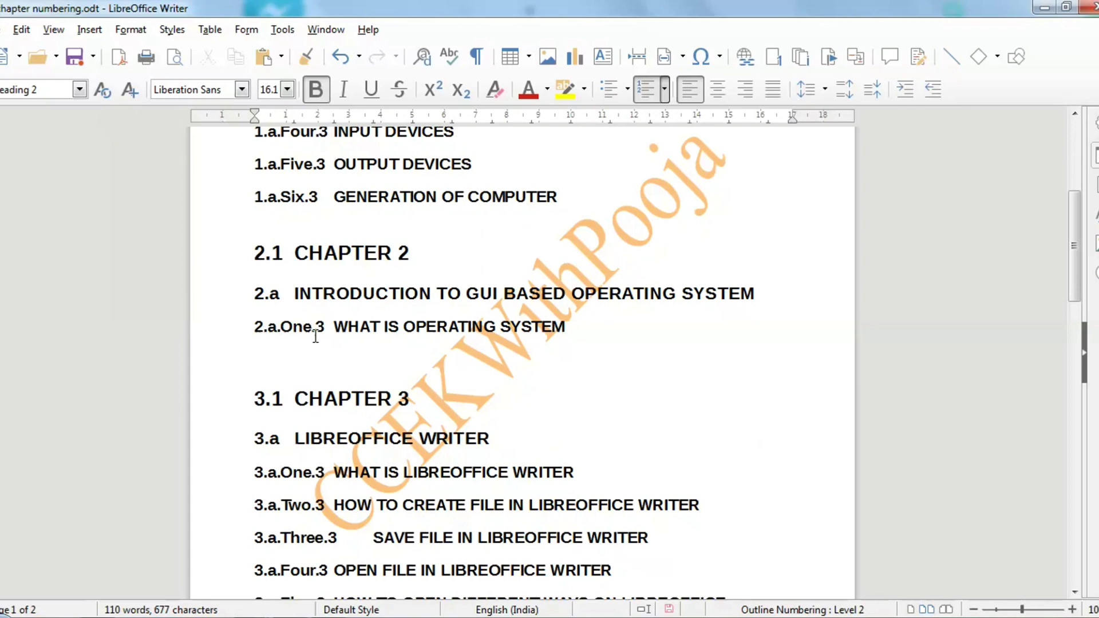
scroll(315, 337, "down", 5)
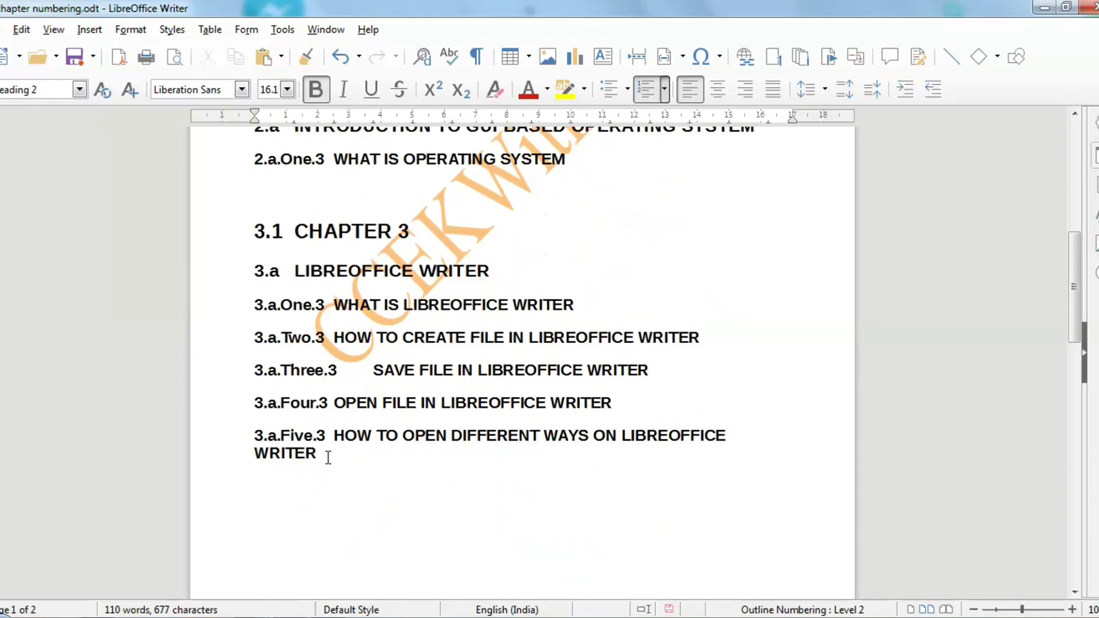
scroll(328, 458, "down", 14)
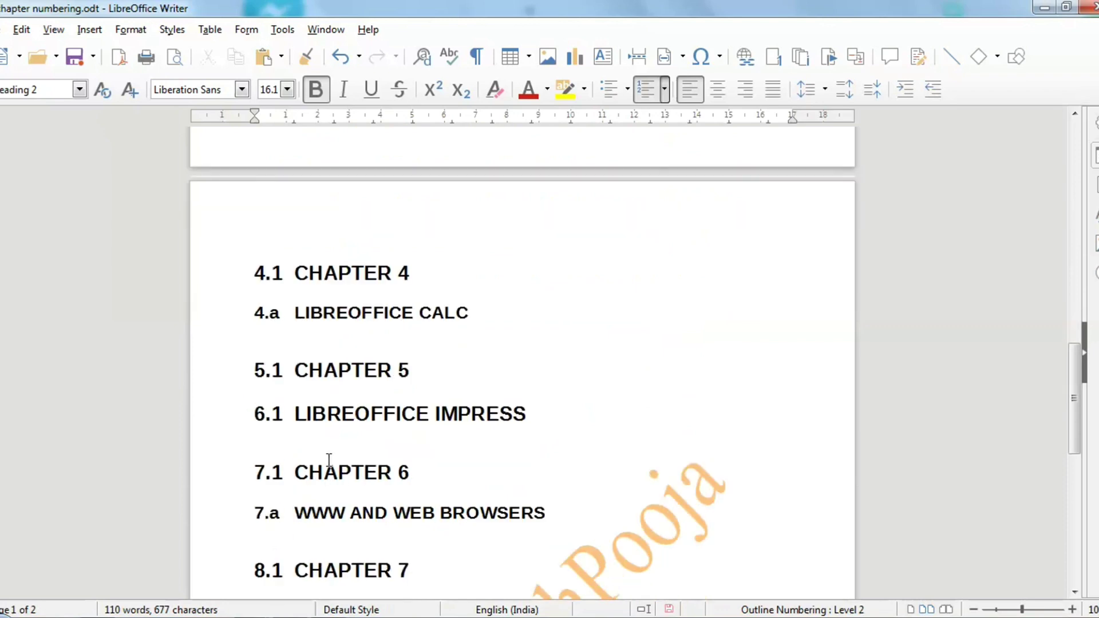
scroll(329, 460, "down", 4)
scroll(329, 461, "up", 20)
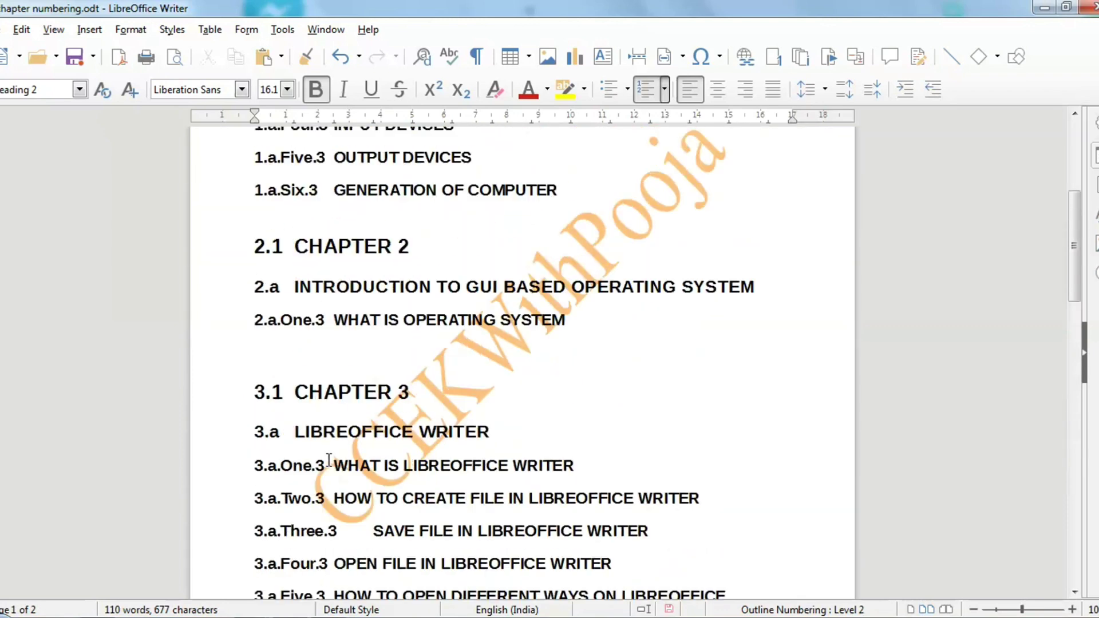
scroll(330, 461, "up", 8)
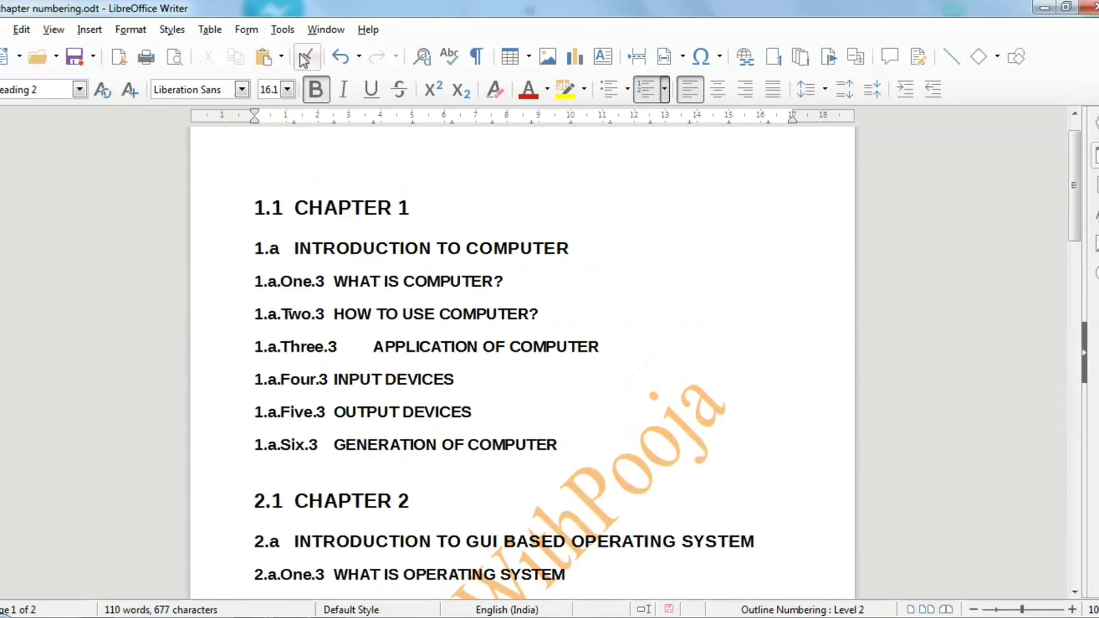
Remove the separator after the level 3 number in the Chapter Numbering settings.
left_click(283, 29)
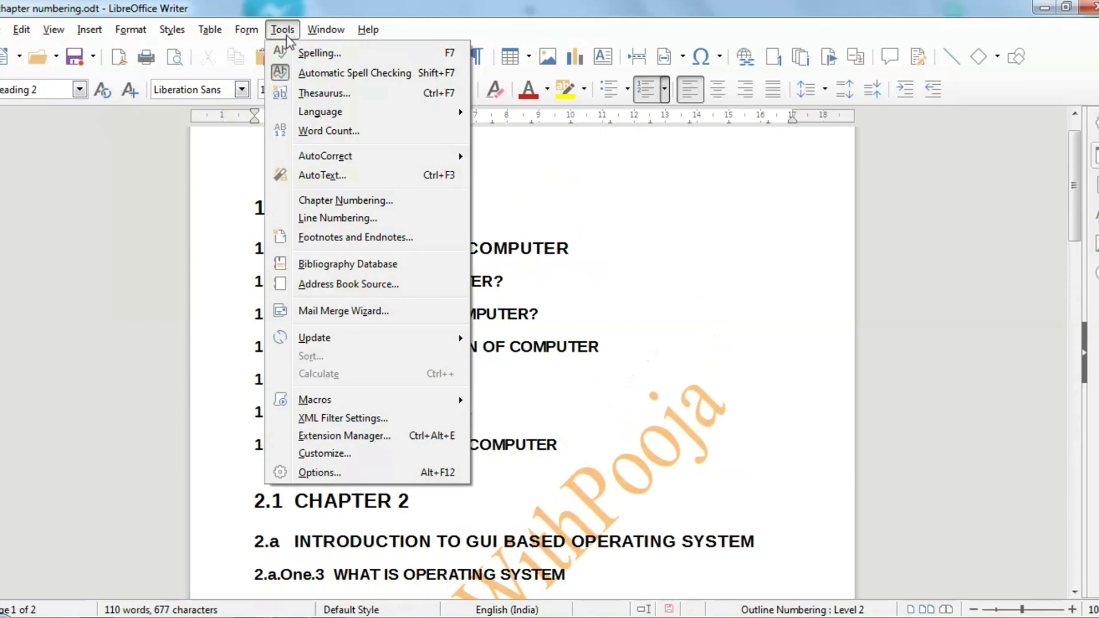
left_click(346, 201)
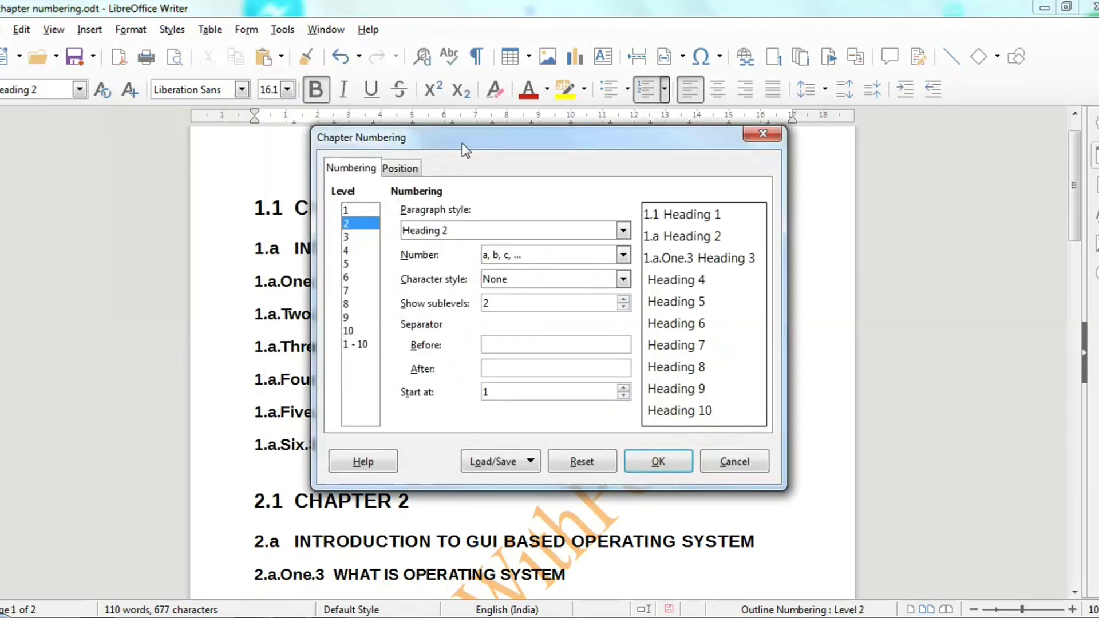
left_click_drag(462, 144, 441, 83)
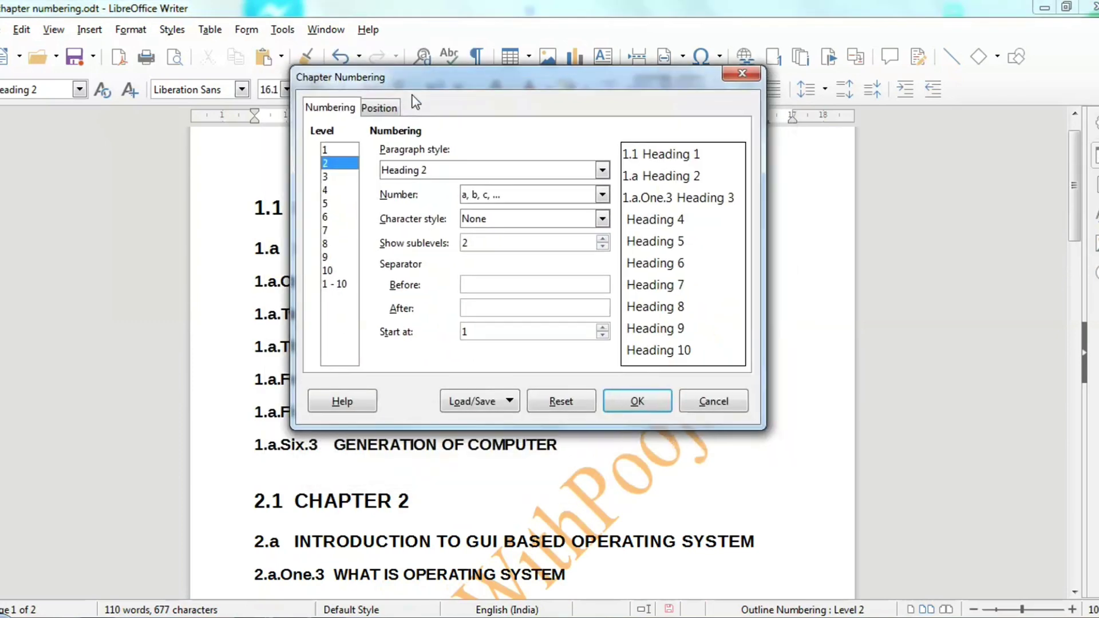
left_click(332, 177)
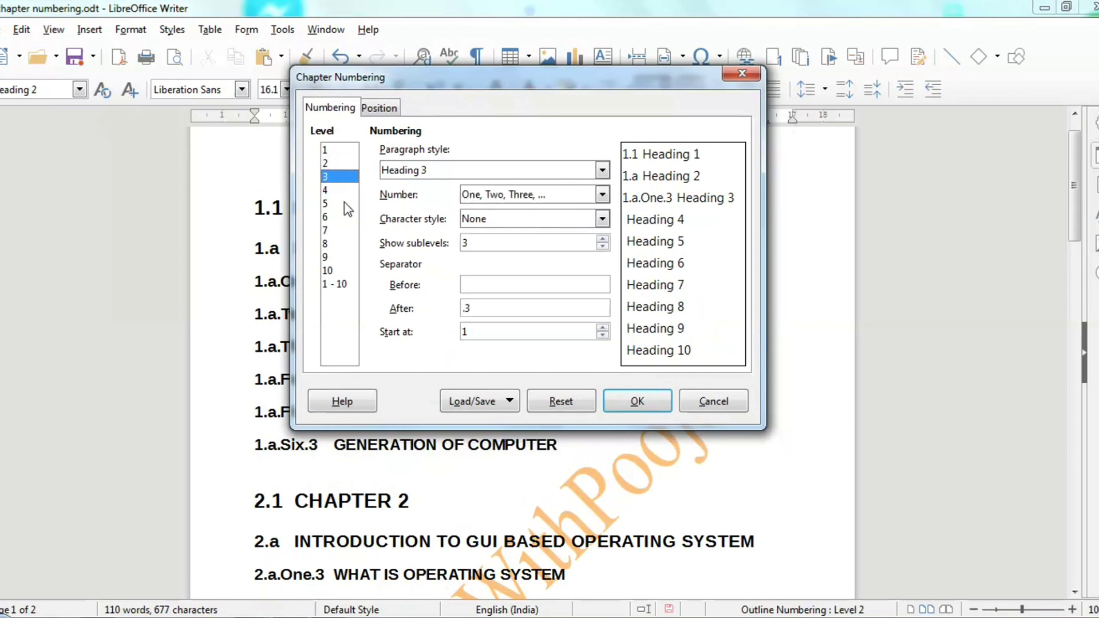
left_click(484, 310)
left_click_drag(485, 311, 422, 317)
key("BackSpace")
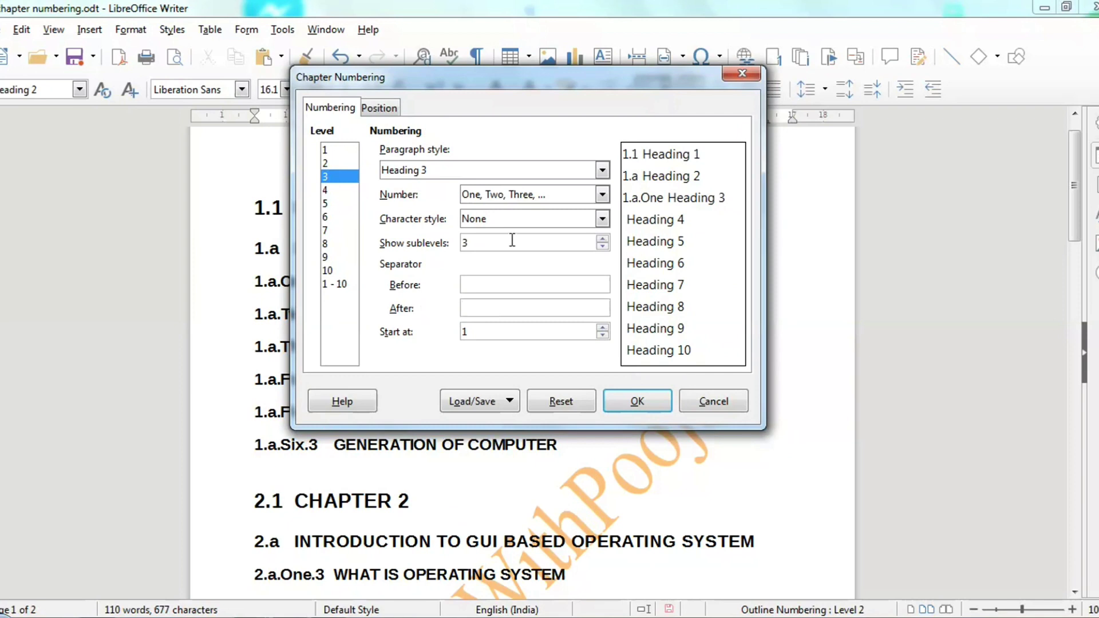
Change the level 3 number format to "First, Second, Third, ..." and apply the chapter numbering to the document.
left_click(516, 196)
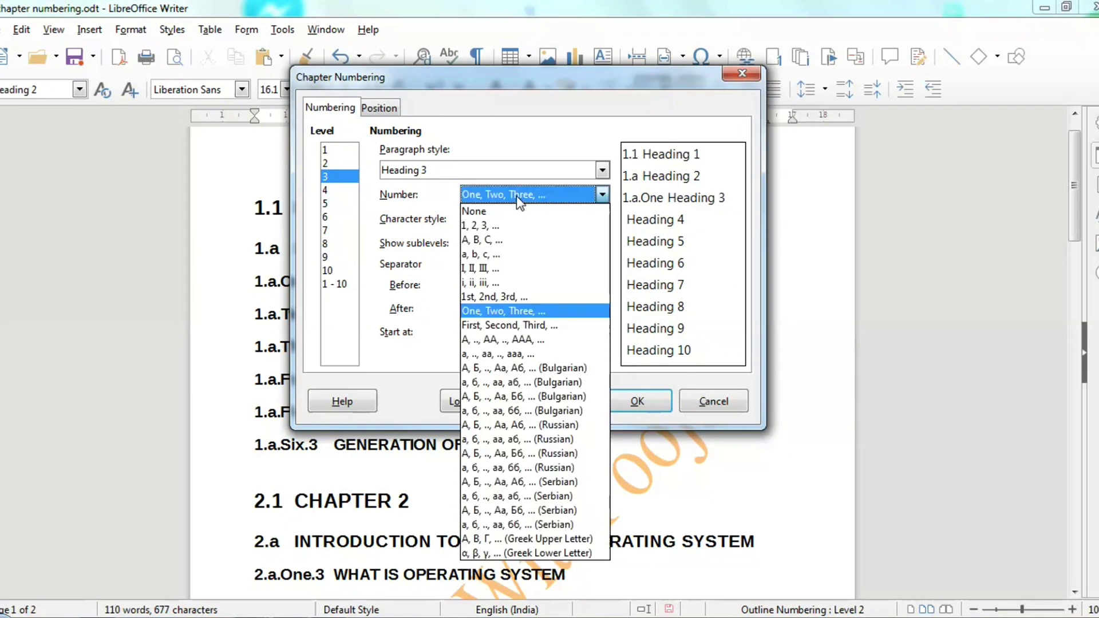
left_click(493, 331)
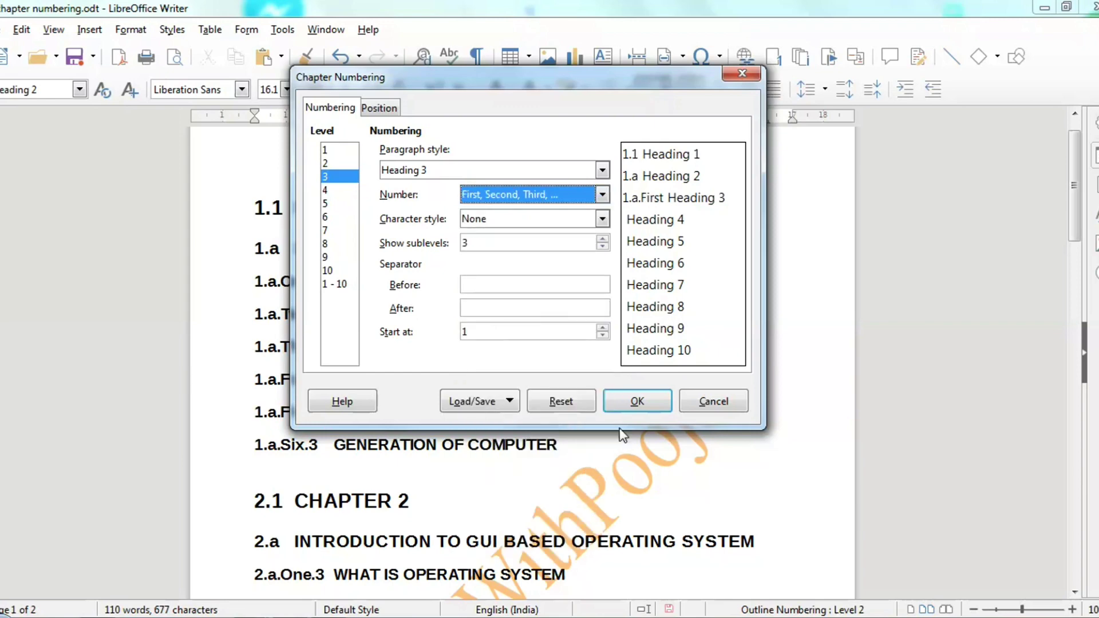
left_click(634, 402)
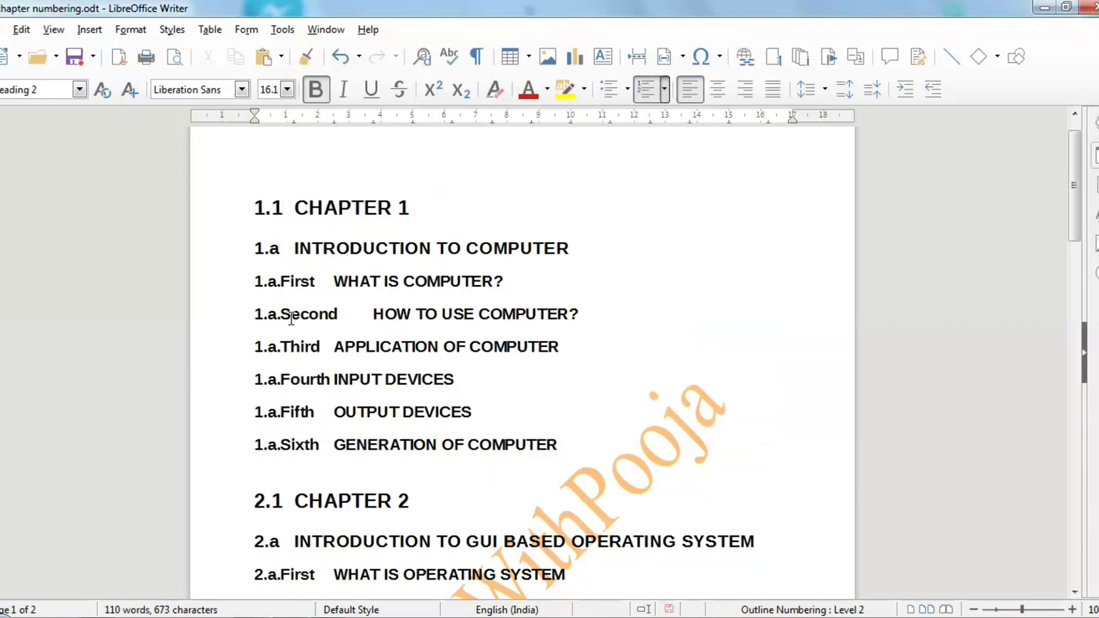
Zoom in on the document and review the chapter, level 2 and level 3 heading numbers across both pages.
scroll(303, 424, "down", 5)
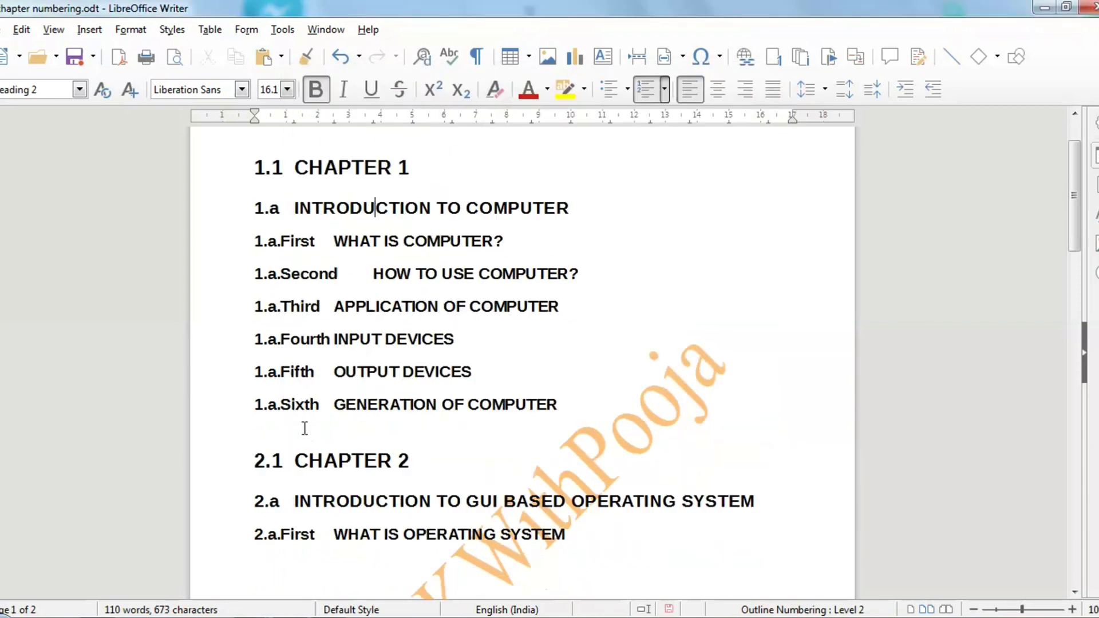
scroll(303, 422, "up", 6)
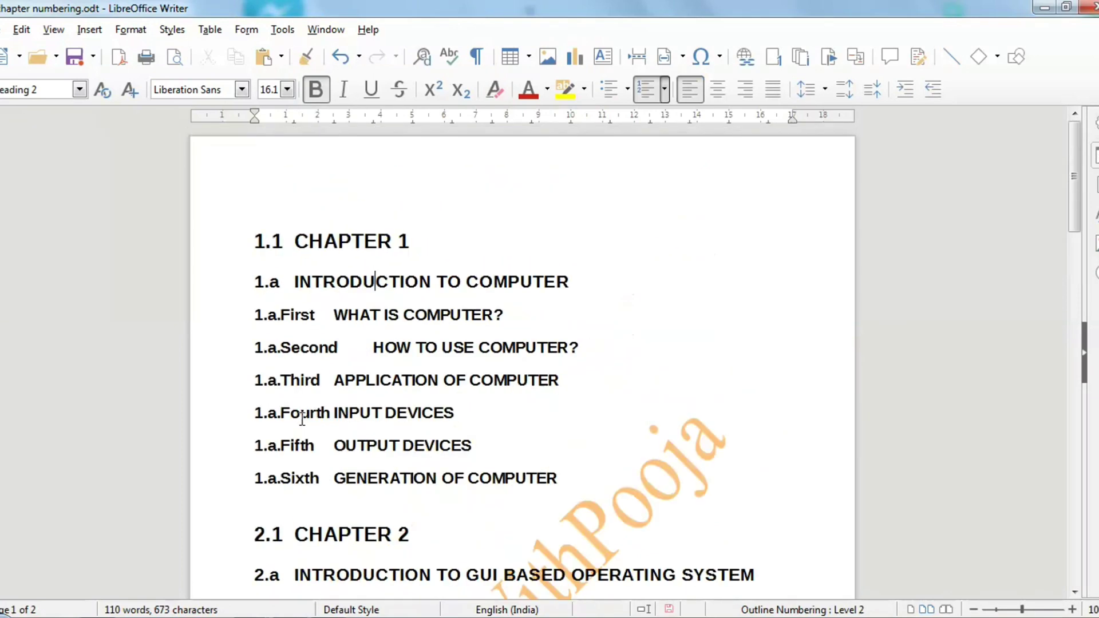
left_click(282, 30)
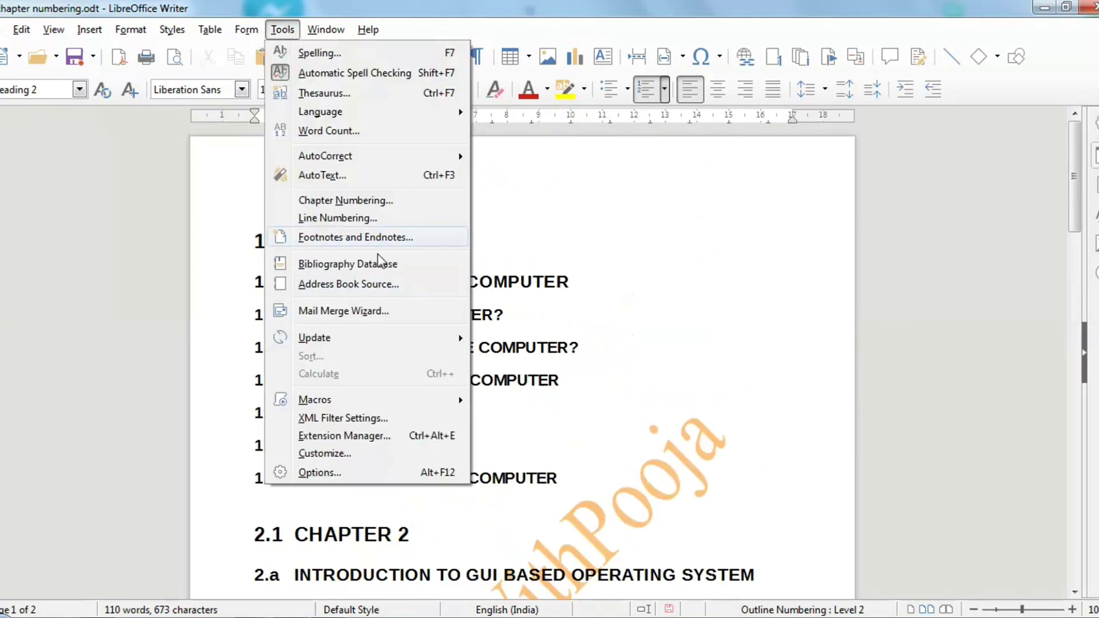
left_click(658, 297)
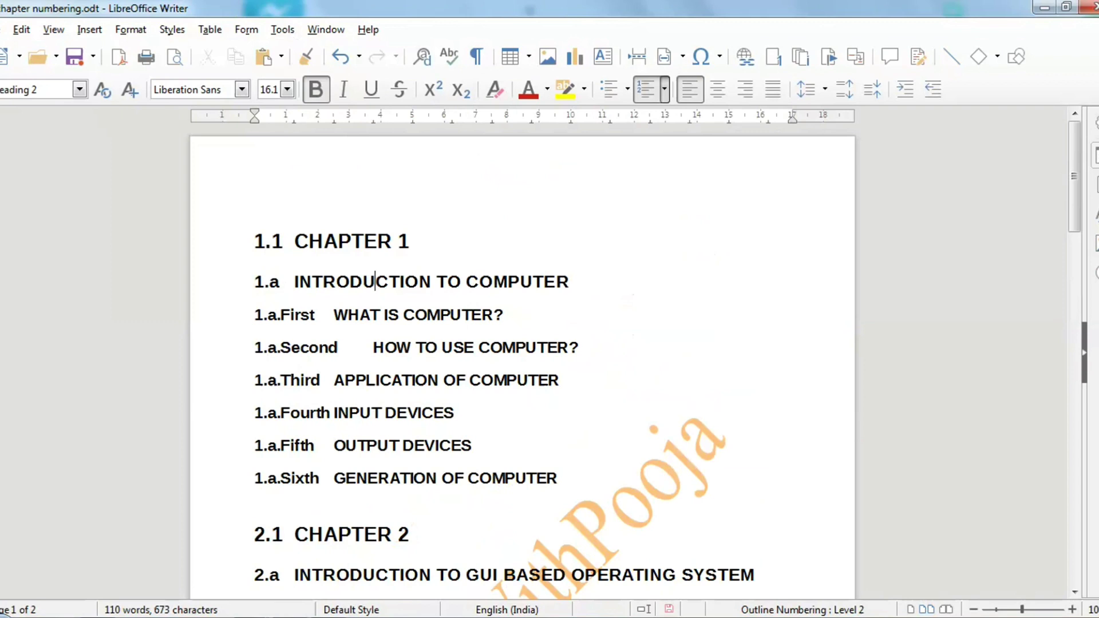
left_click(1079, 614)
left_click(1079, 614)
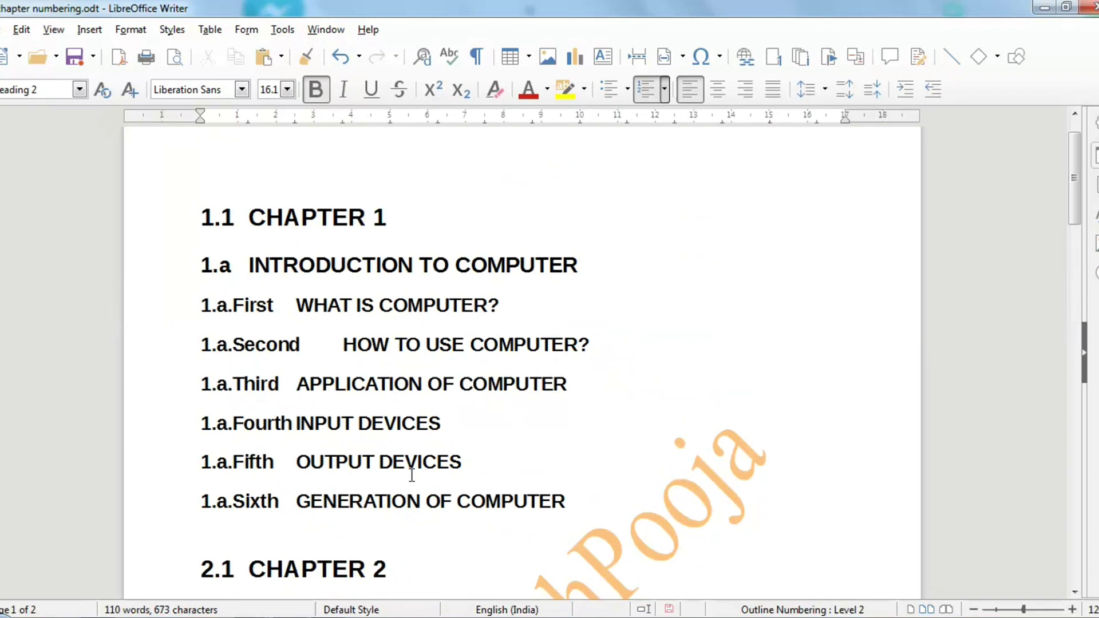
left_click(283, 31)
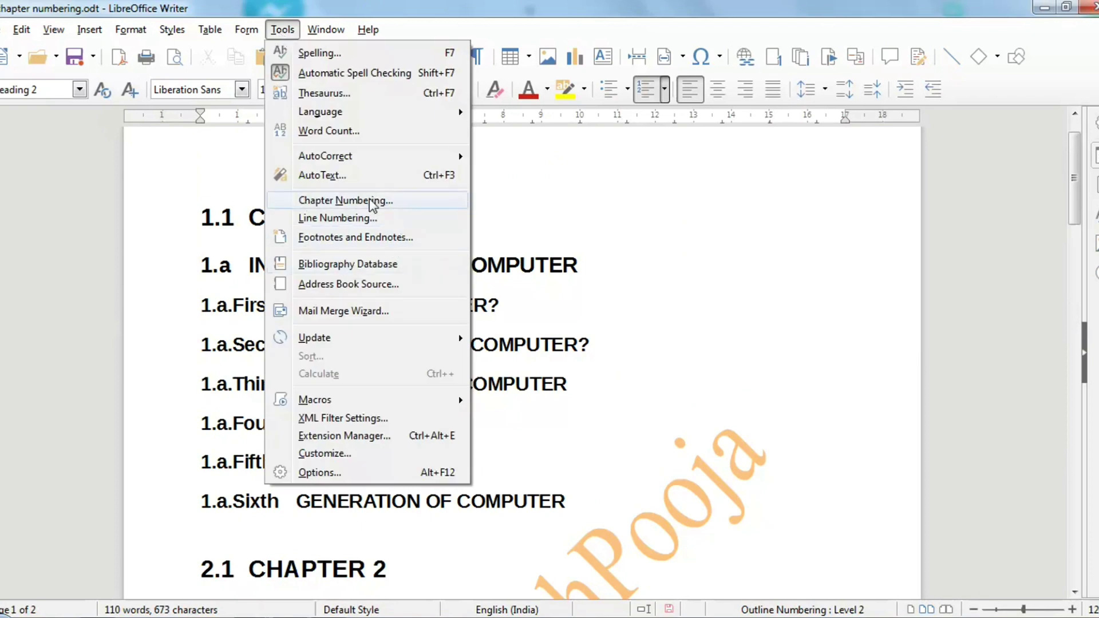
left_click(700, 333)
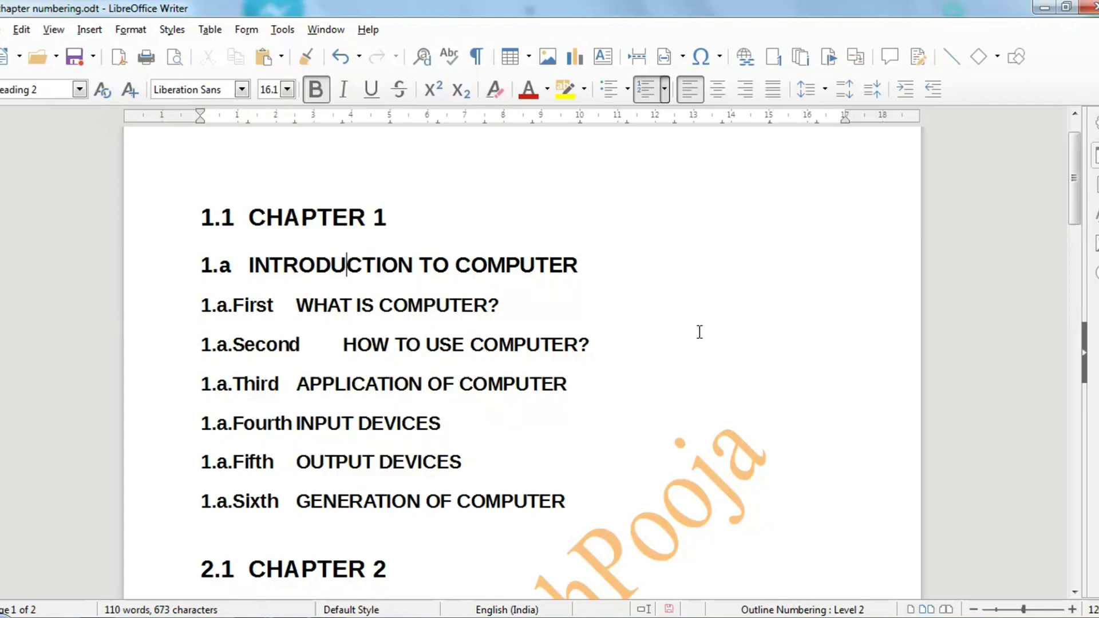
scroll(699, 333, "down", 2)
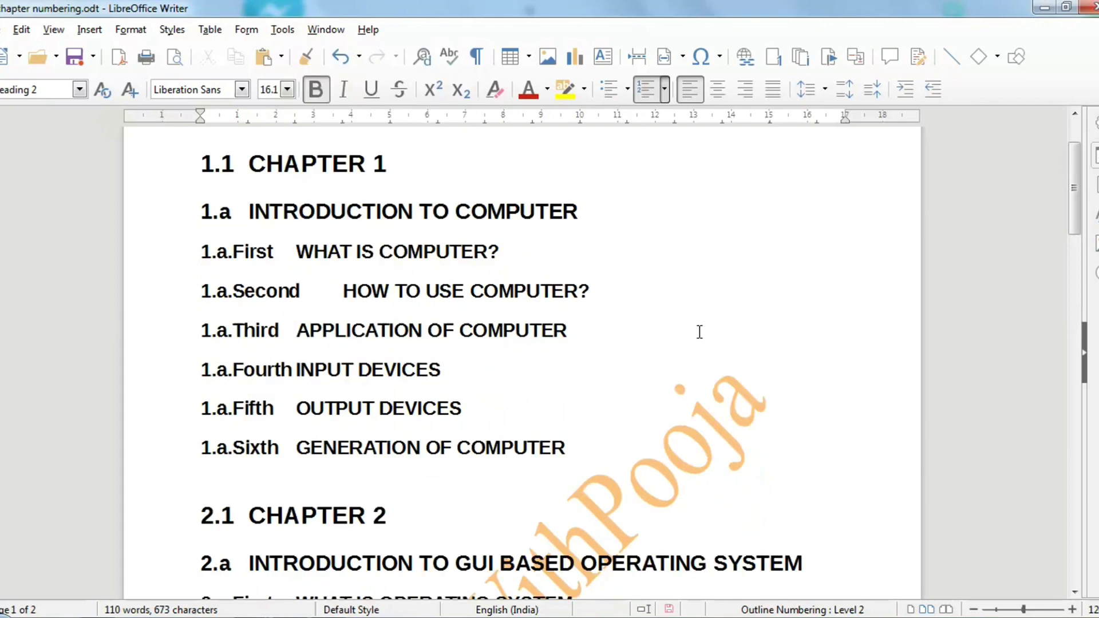
scroll(699, 332, "down", 15)
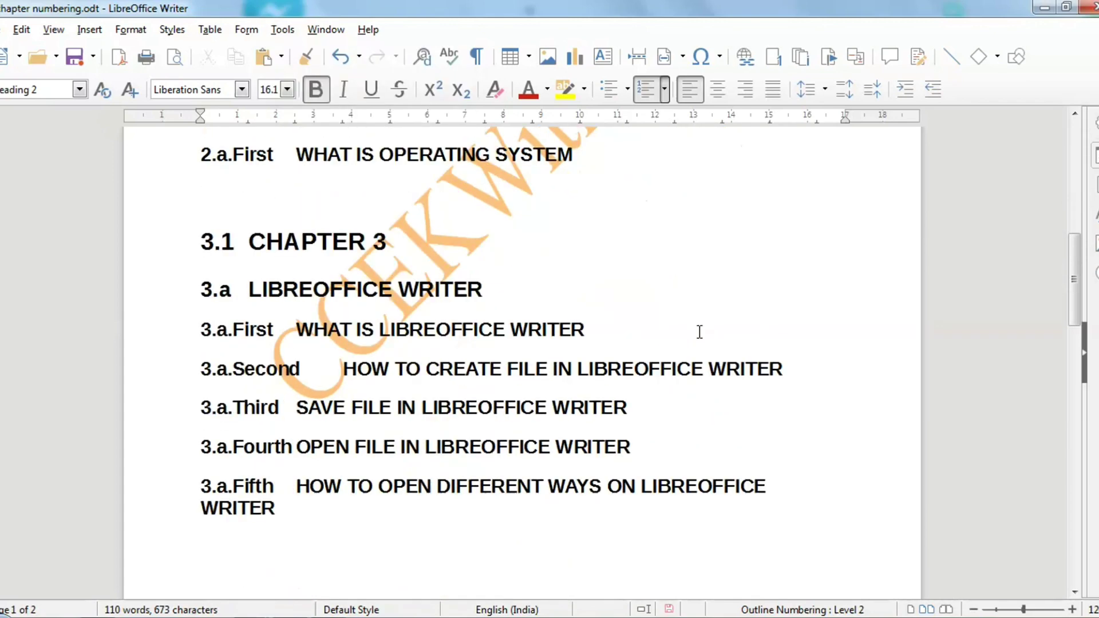
scroll(700, 332, "down", 15)
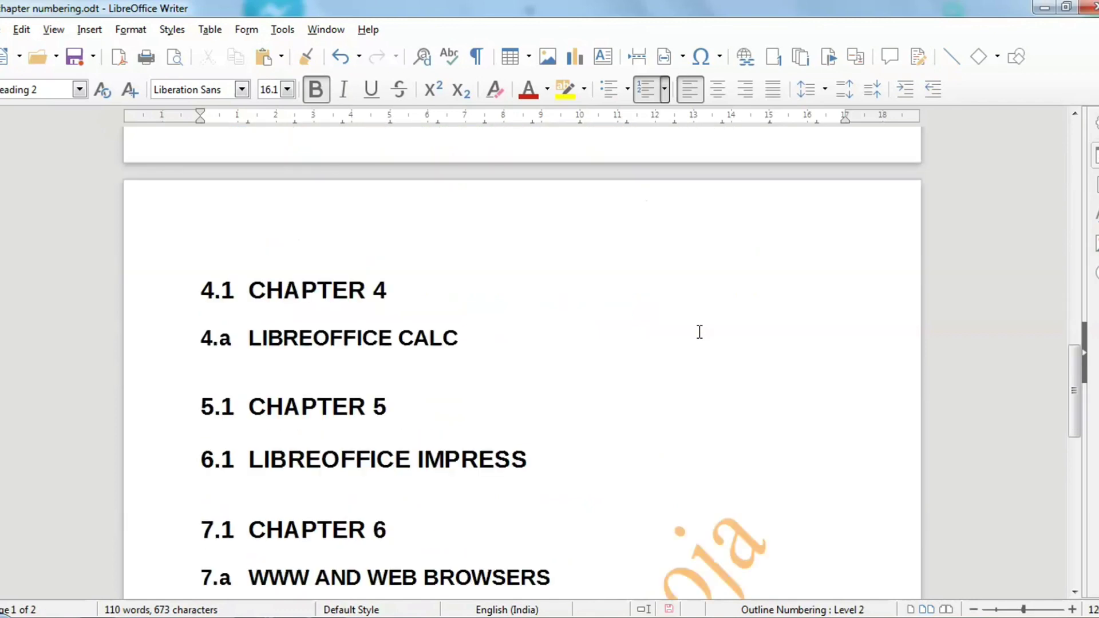
scroll(699, 332, "down", 6)
scroll(699, 332, "up", 15)
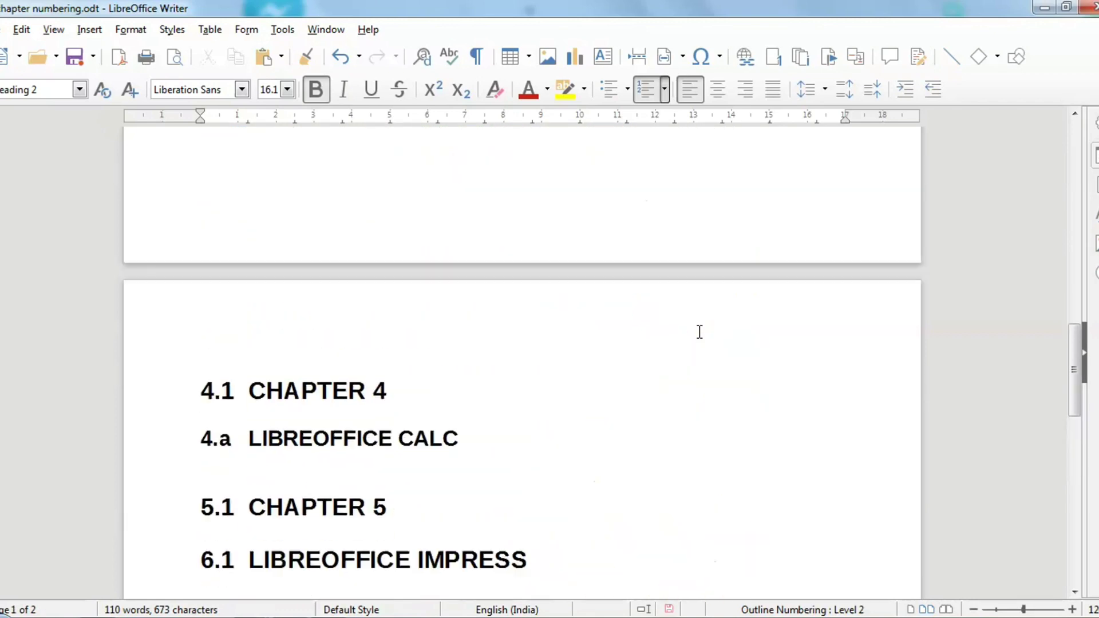
scroll(700, 332, "up", 15)
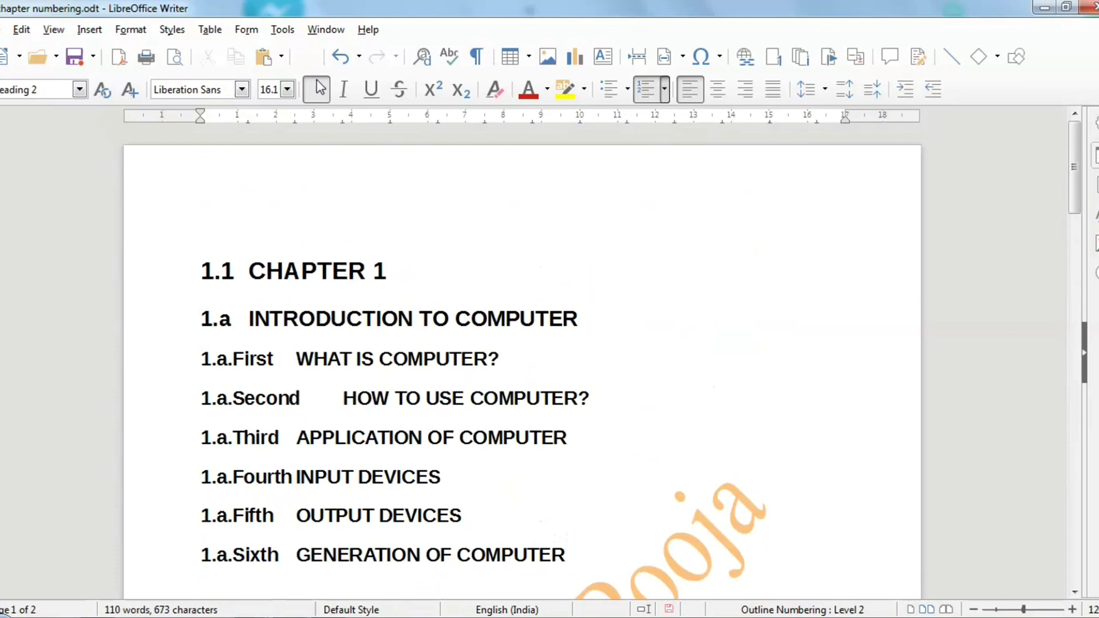
Minimize the document window to show the desktop.
left_click(288, 36)
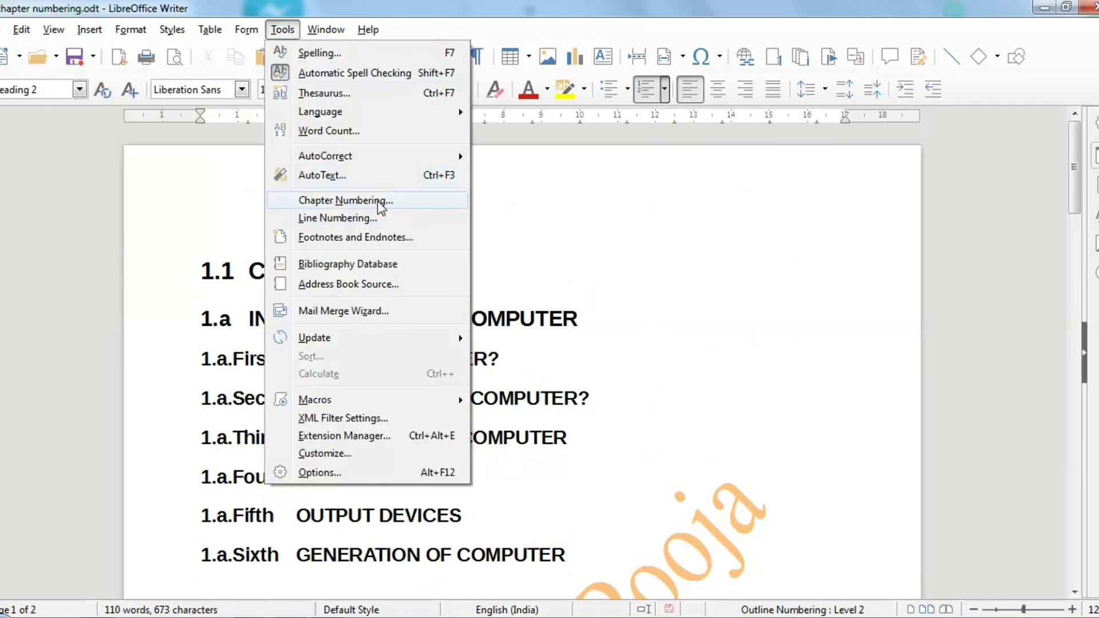
left_click(345, 200)
left_click(1046, 9)
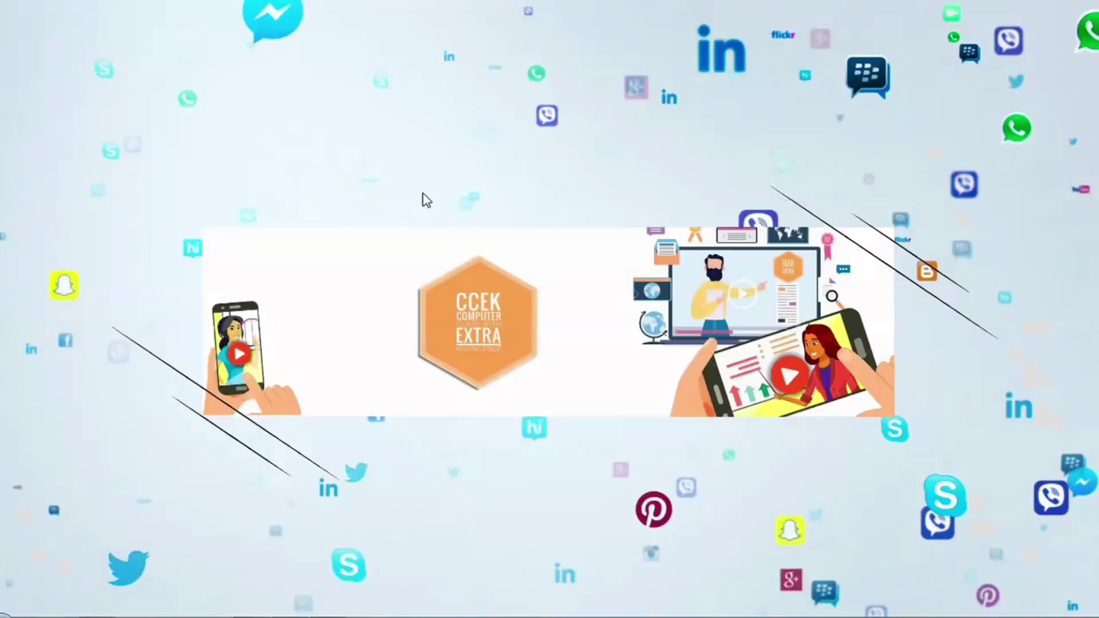